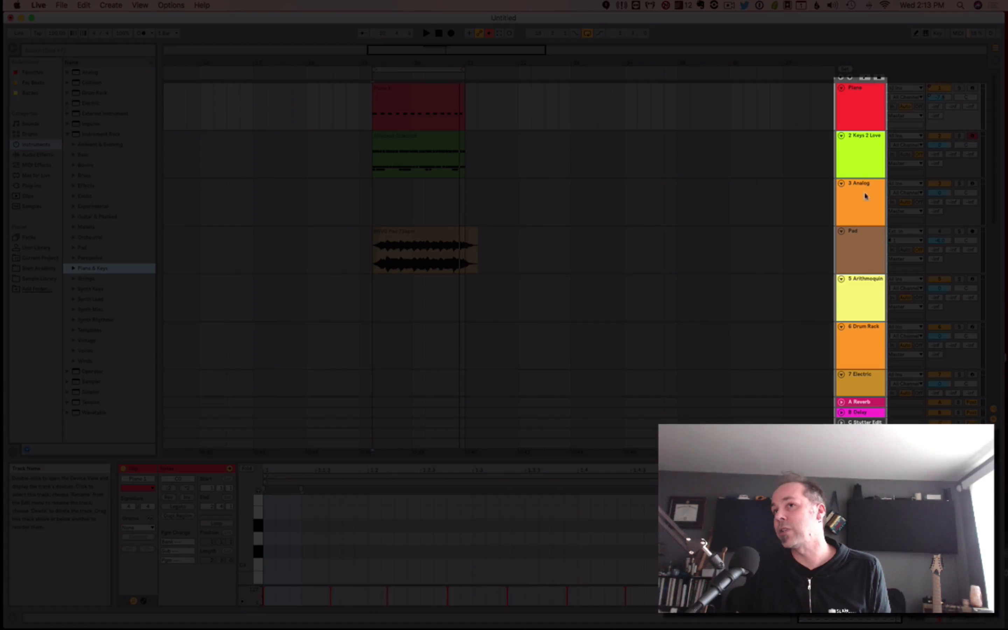
# Step: Select the Piano track and the Pad track in turn to examine how a selected track is highlighted
pyautogui.click(851, 106)
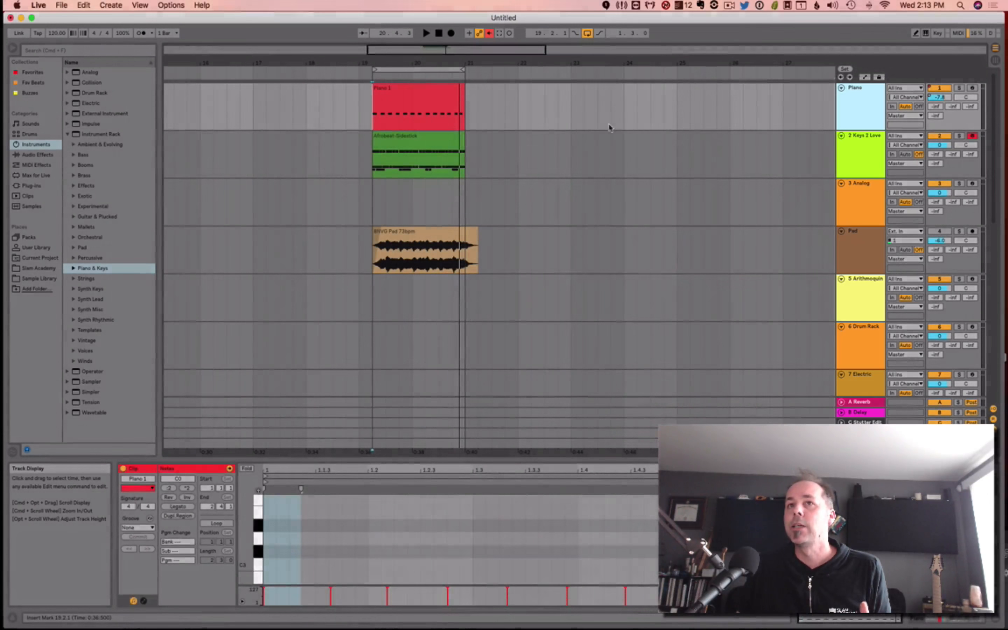
pyautogui.click(607, 112)
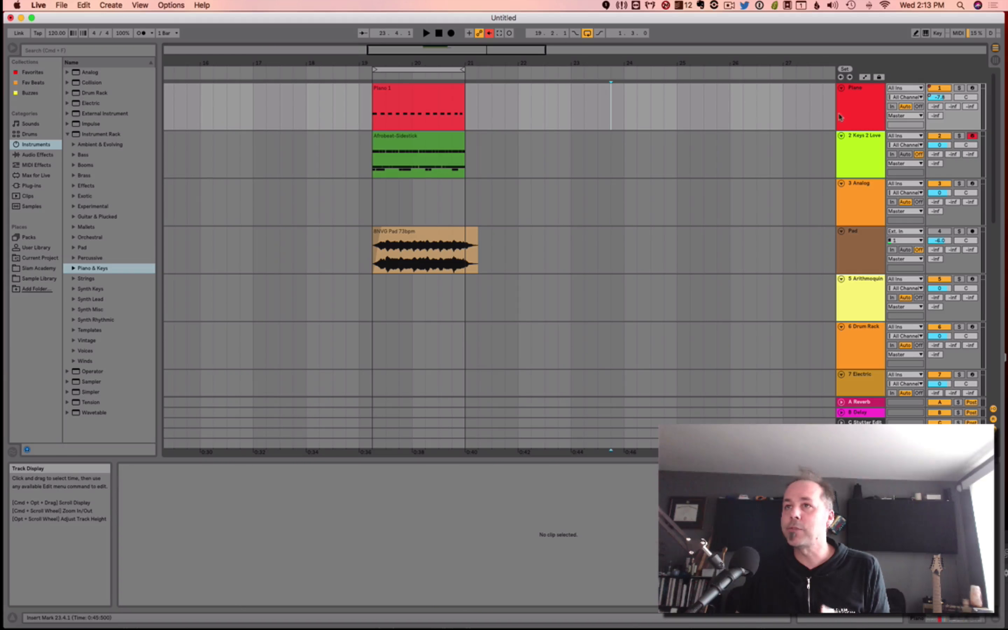
pyautogui.click(859, 120)
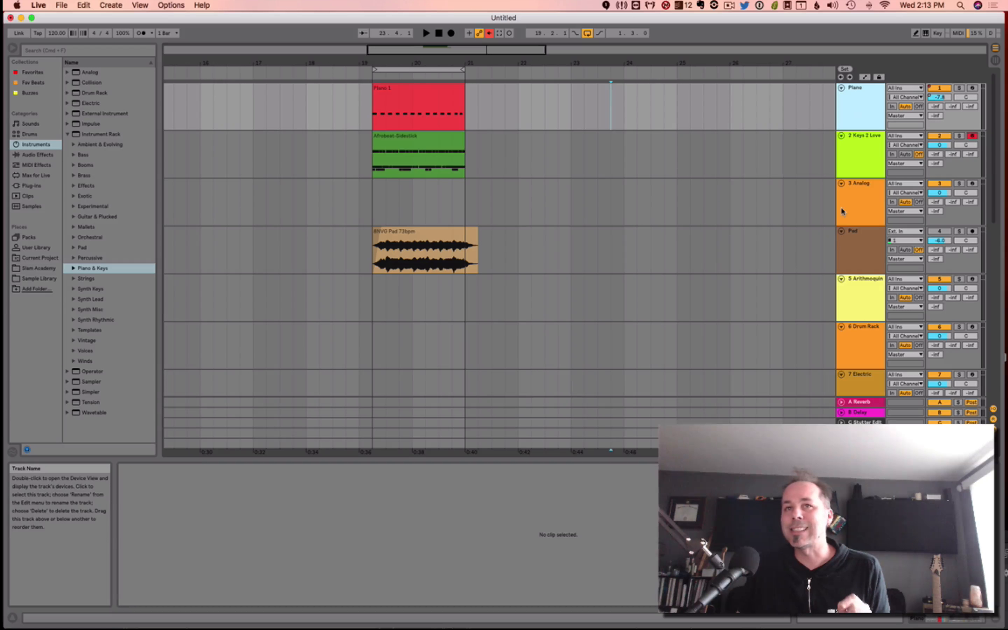
pyautogui.click(849, 252)
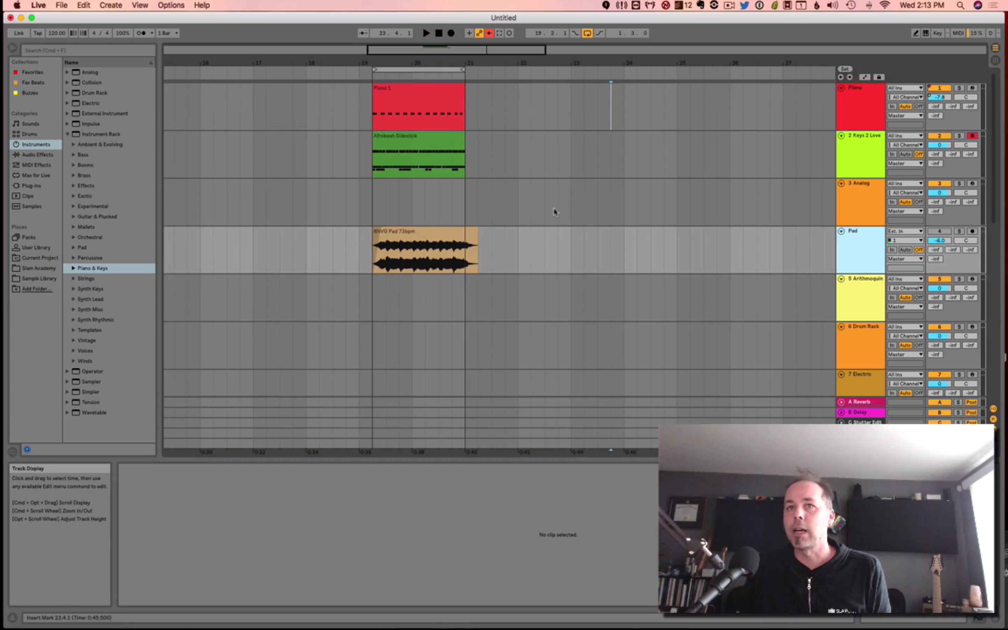
# Step: Add a fade-out and a fade-in to the BNVG Pad 73bpm audio clip on the Pad track
pyautogui.click(437, 242)
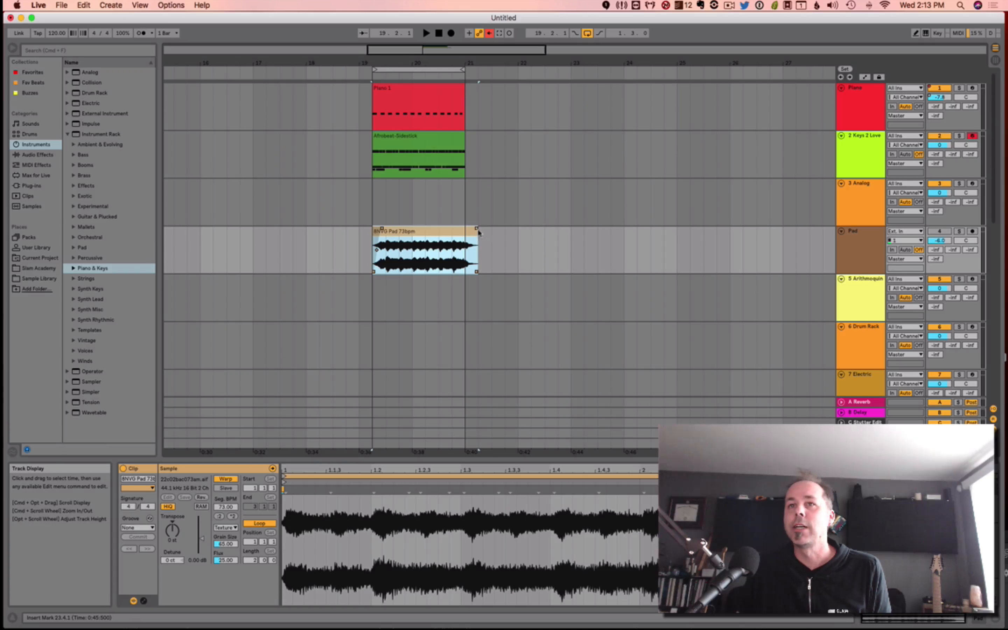
pyautogui.moveTo(477, 230); pyautogui.dragTo(432, 238)
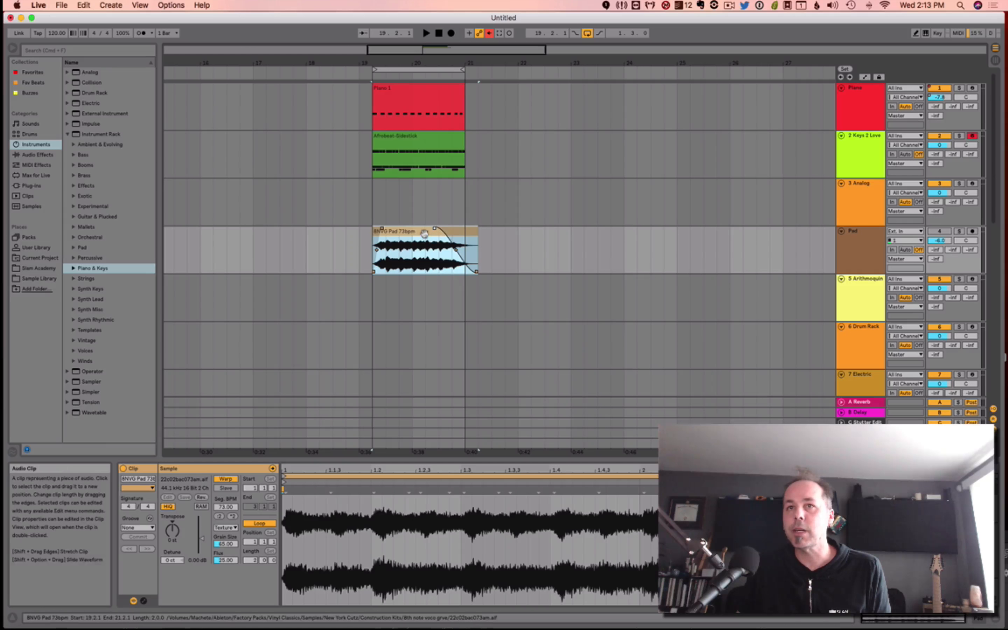
pyautogui.rightClick(421, 231)
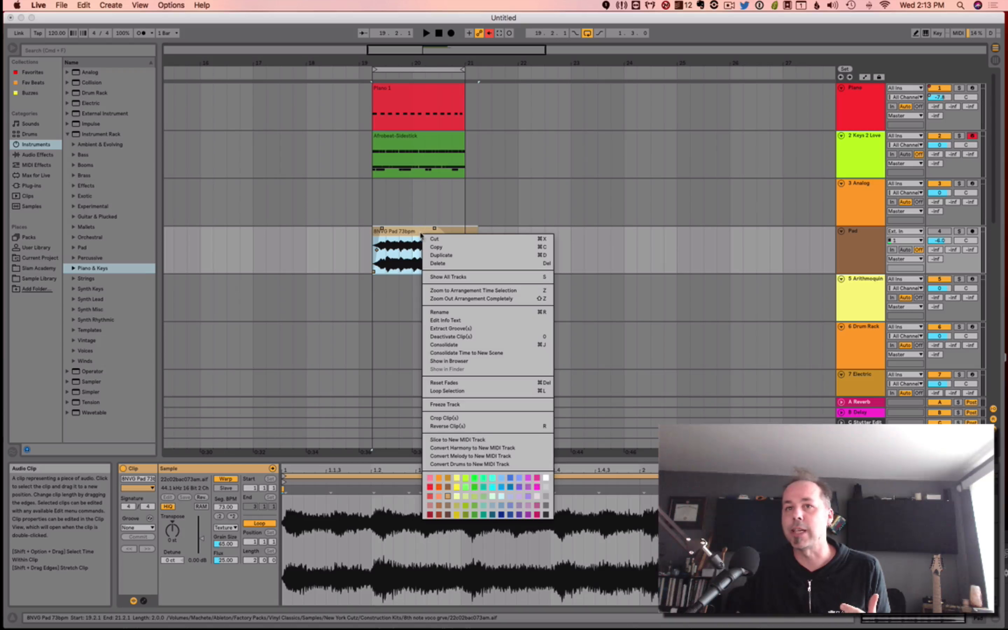
pyautogui.click(420, 236)
pyautogui.moveTo(434, 230); pyautogui.dragTo(394, 230)
pyautogui.click(535, 254)
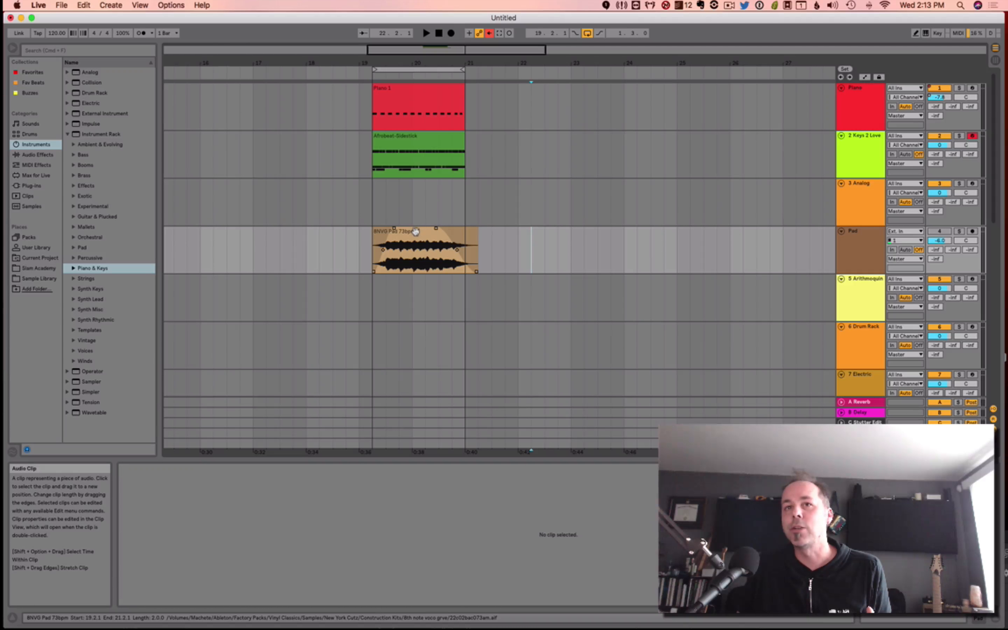
# Step: Shorten the fade-out at the end of the BNVG Pad 73bpm clip
pyautogui.click(421, 232)
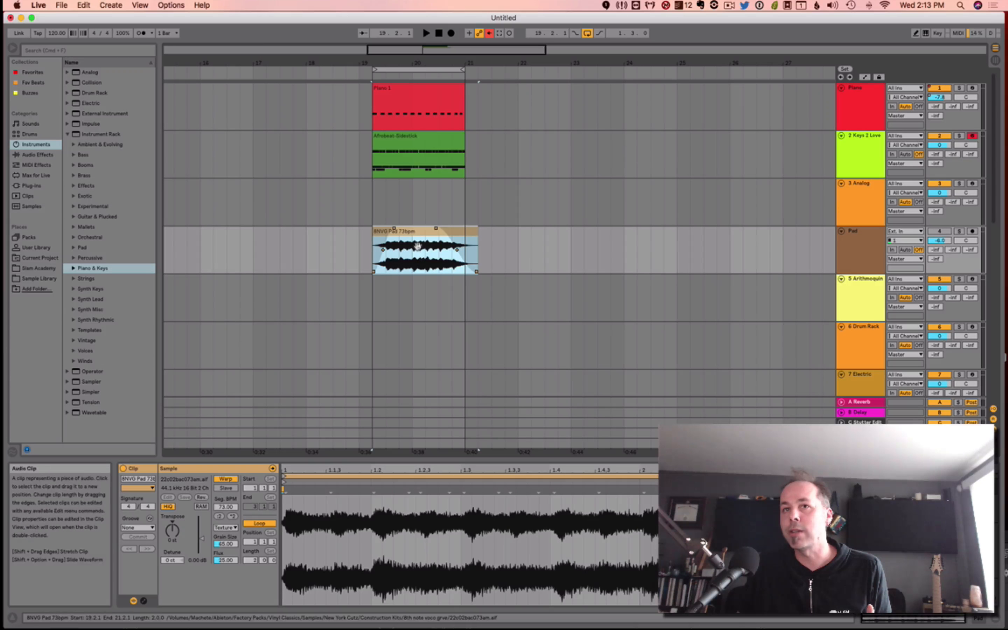
pyautogui.moveTo(424, 250)
pyautogui.mouseDown()
pyautogui.moveTo(384, 249)
pyautogui.moveTo(419, 250)
pyautogui.mouseUp()
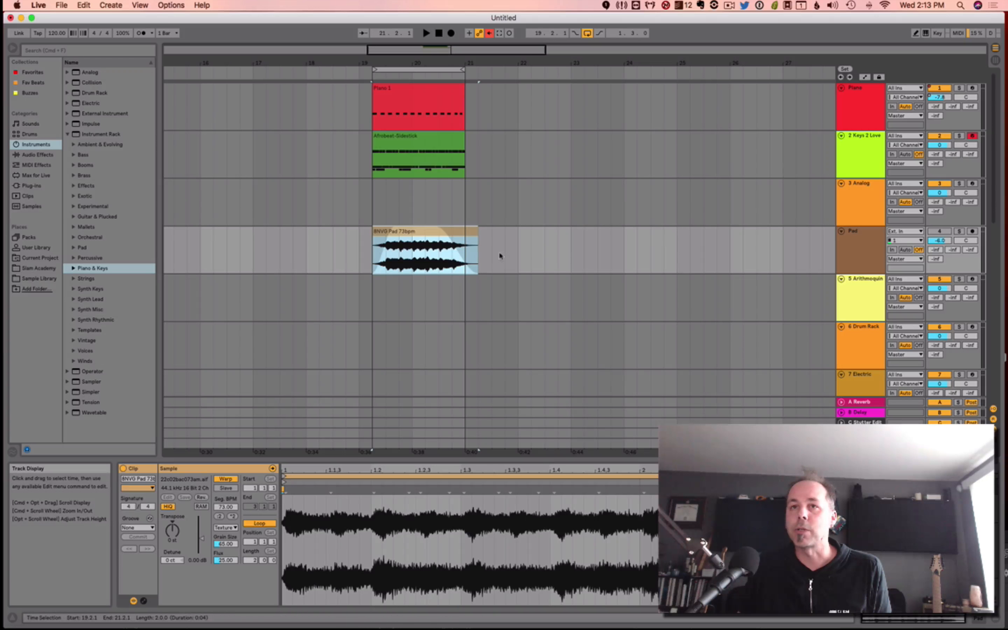
pyautogui.moveTo(437, 229); pyautogui.dragTo(457, 229)
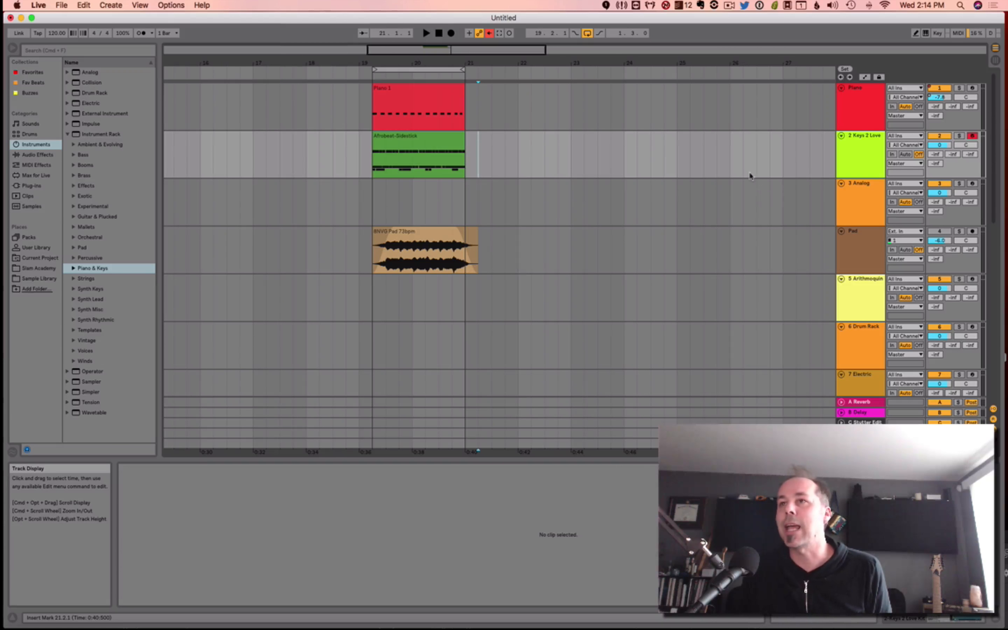
# Step: Show the automation lanes to examine the pad clip in automation mode, and hide the lanes again
pyautogui.press('a')
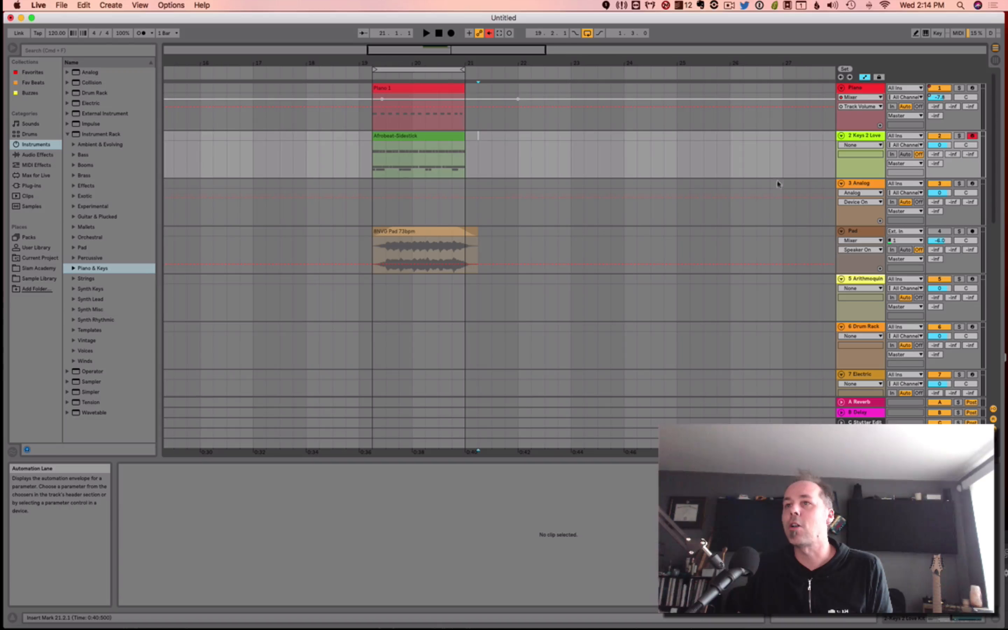
pyautogui.click(413, 246)
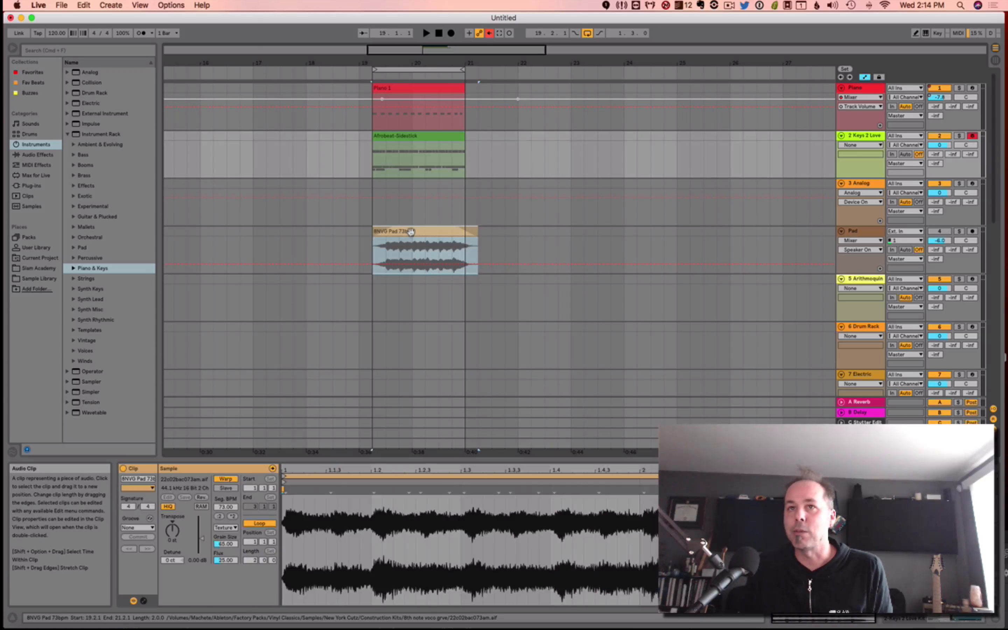
pyautogui.moveTo(410, 251)
pyautogui.mouseDown()
pyautogui.moveTo(396, 250)
pyautogui.moveTo(435, 247)
pyautogui.moveTo(397, 246)
pyautogui.mouseUp()
pyautogui.click(420, 232)
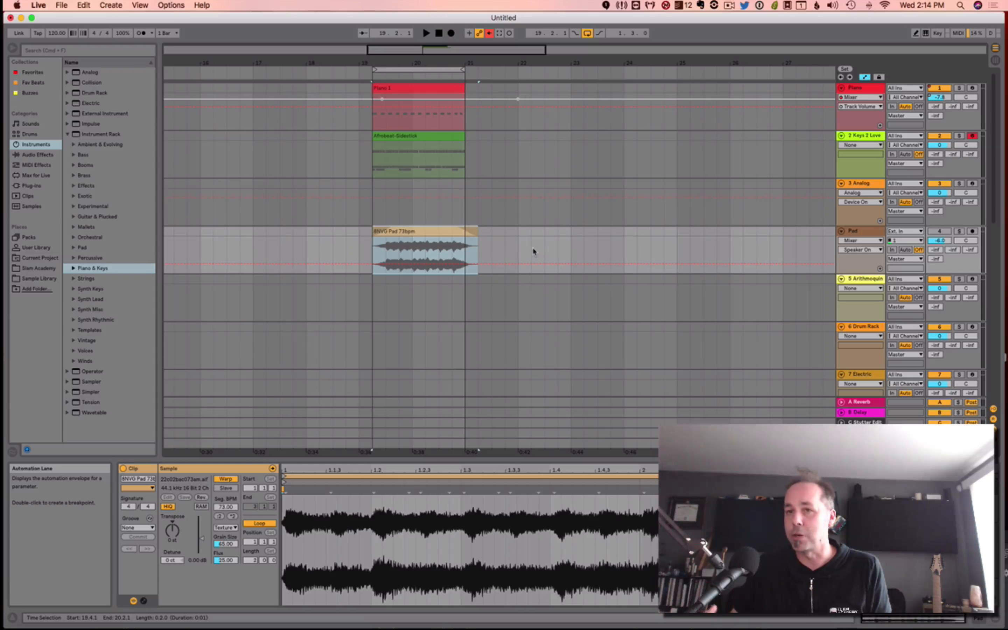
pyautogui.click(531, 247)
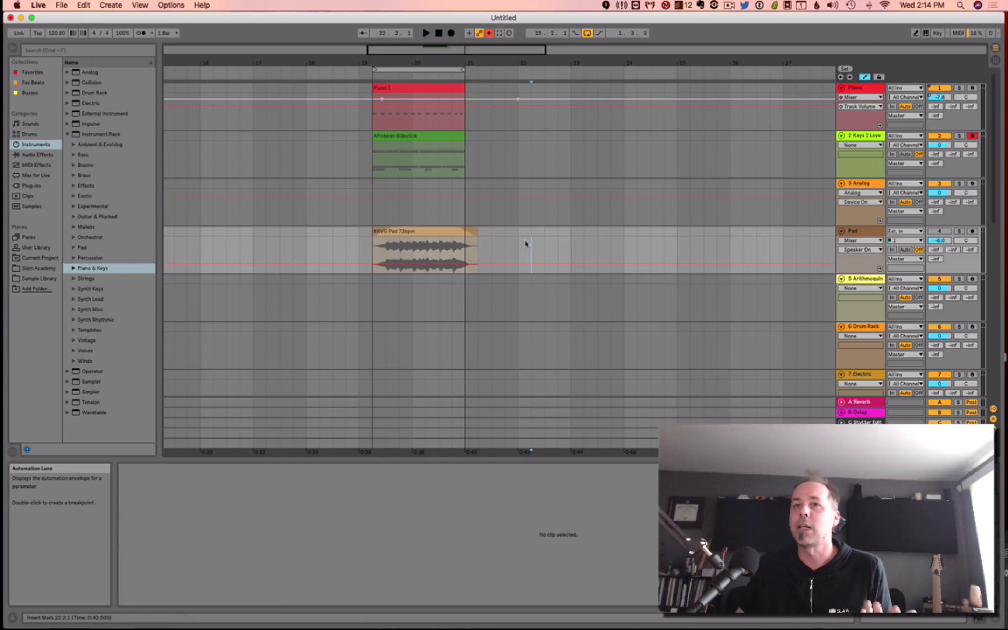
pyautogui.click(450, 230)
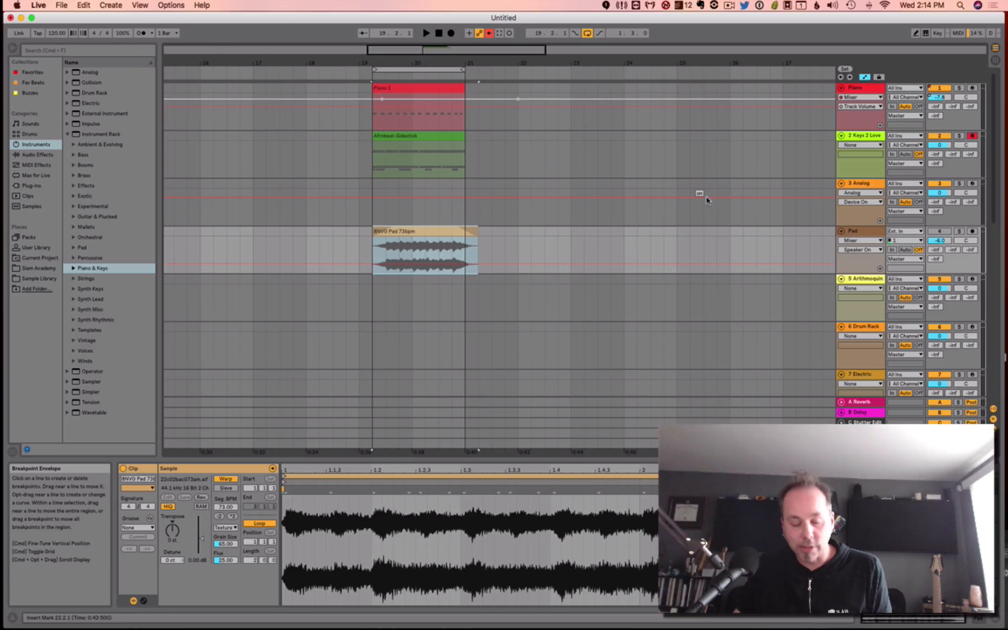
pyautogui.press('a')
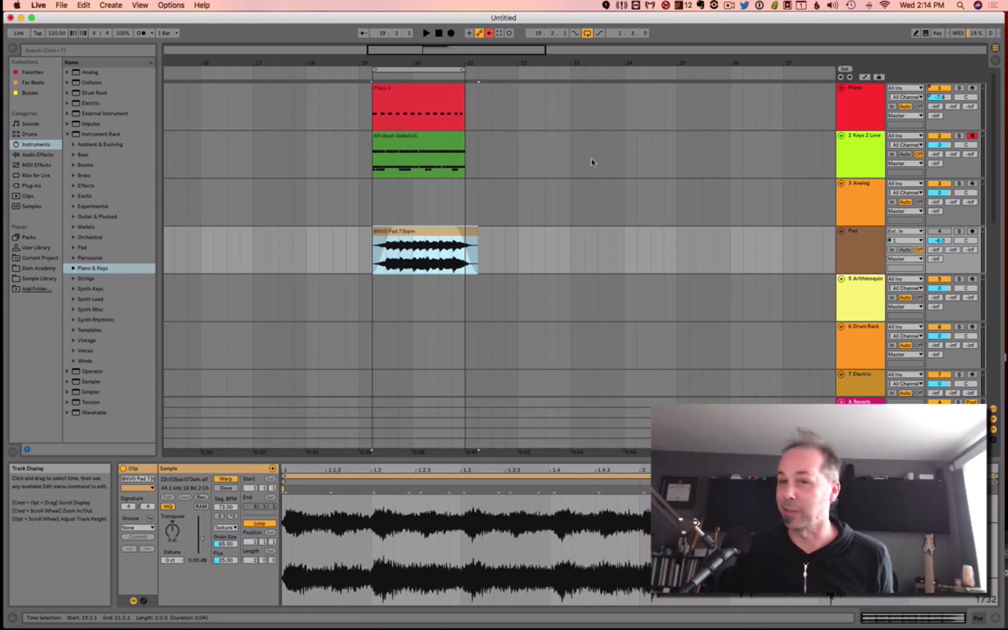
# Step: Open the Piano 1 clip in an enlarged note editor and bring its C0 notes into view
pyautogui.click(429, 96)
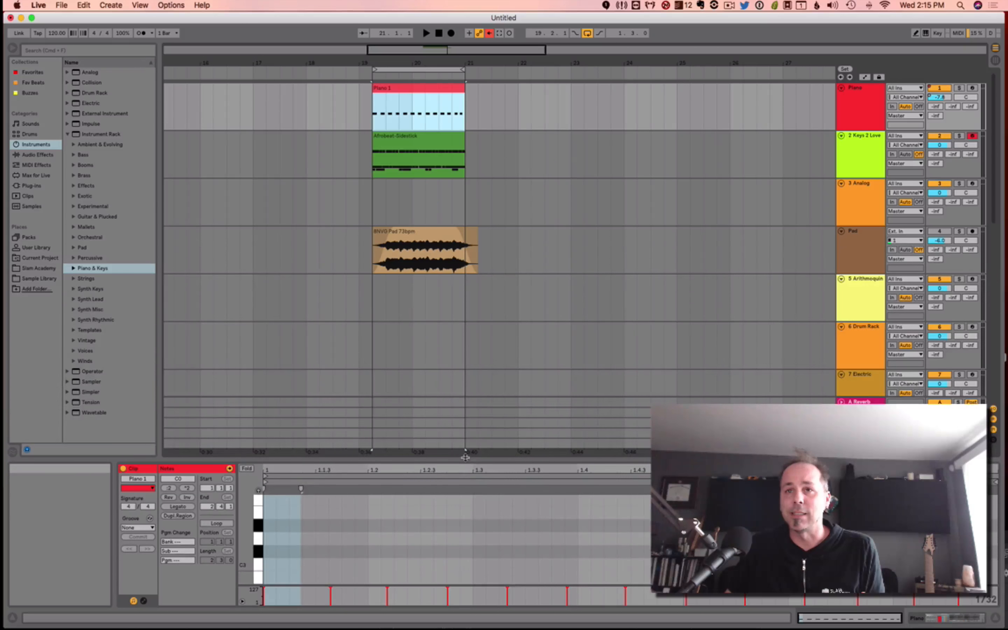
pyautogui.moveTo(465, 457); pyautogui.dragTo(465, 303)
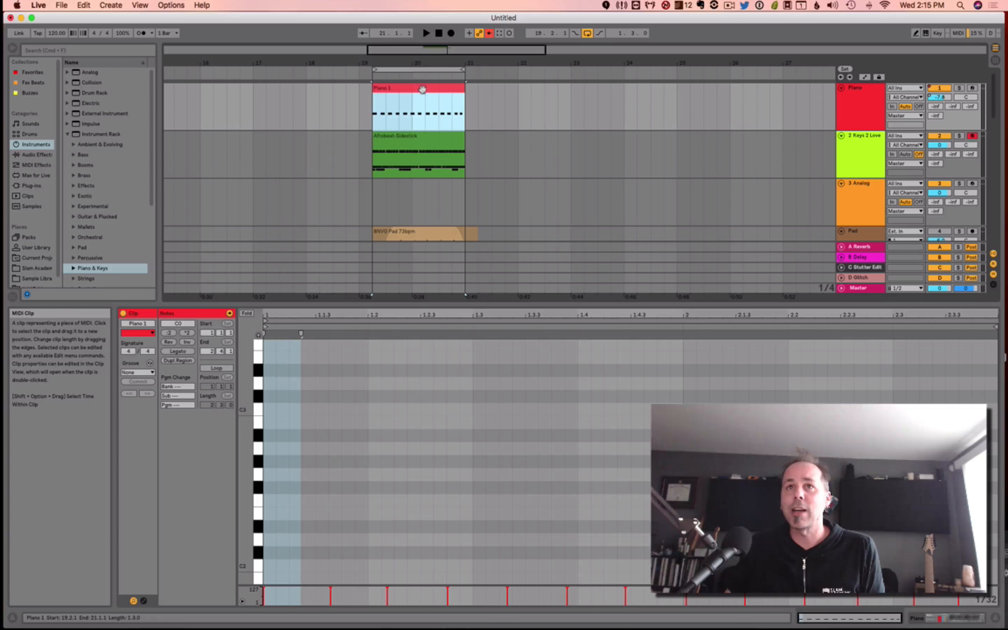
pyautogui.doubleClick(423, 90)
pyautogui.scroll(-10, 416, 515)
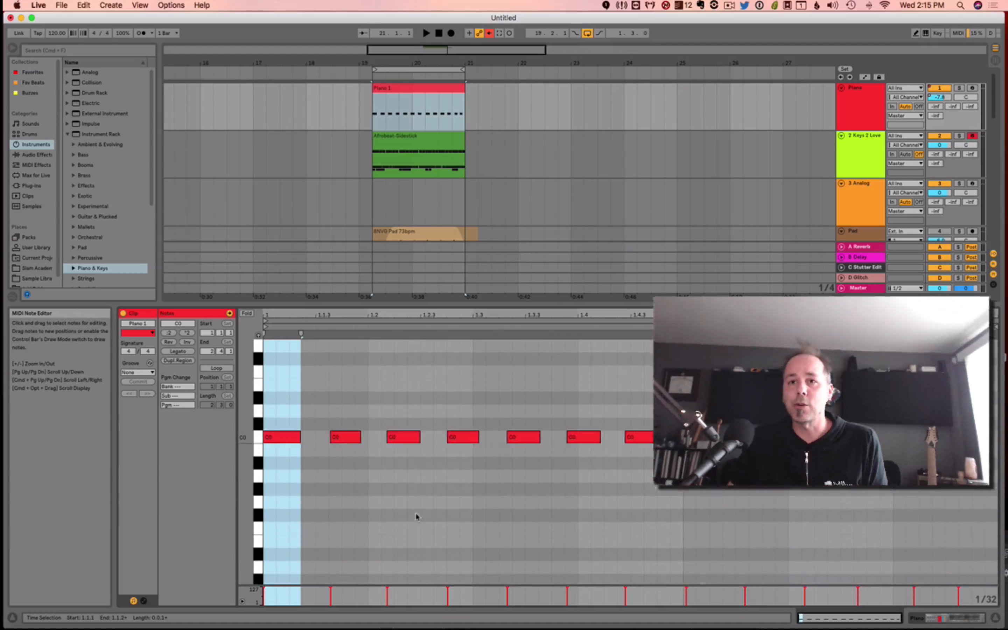
pyautogui.scroll(2, 416, 513)
pyautogui.click(423, 88)
# Step: Play the looped section and view the notes of the Afrobeat-Sidestick clip
pyautogui.press('space')
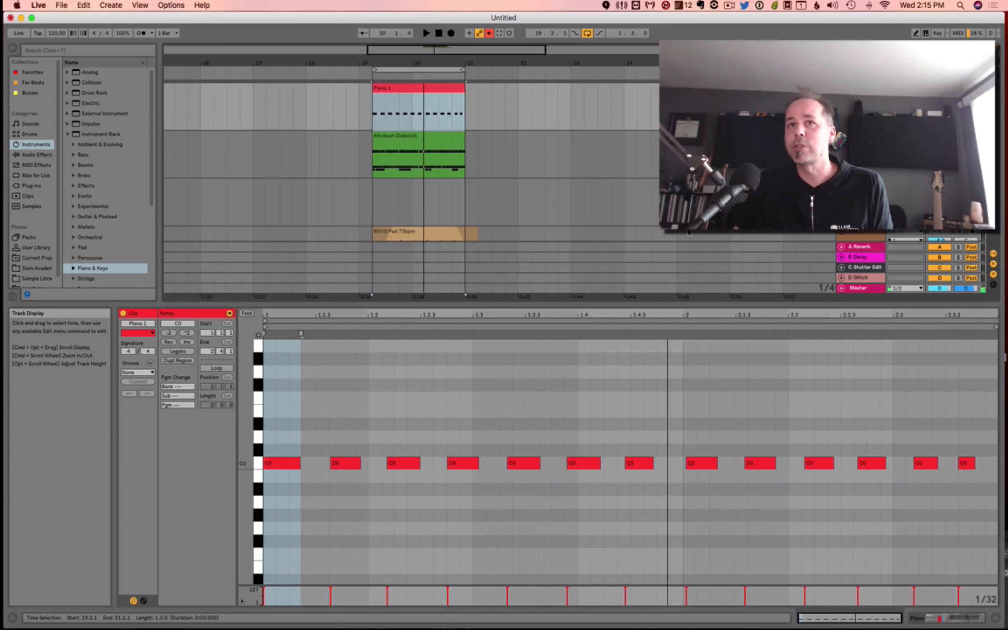
pyautogui.click(441, 140)
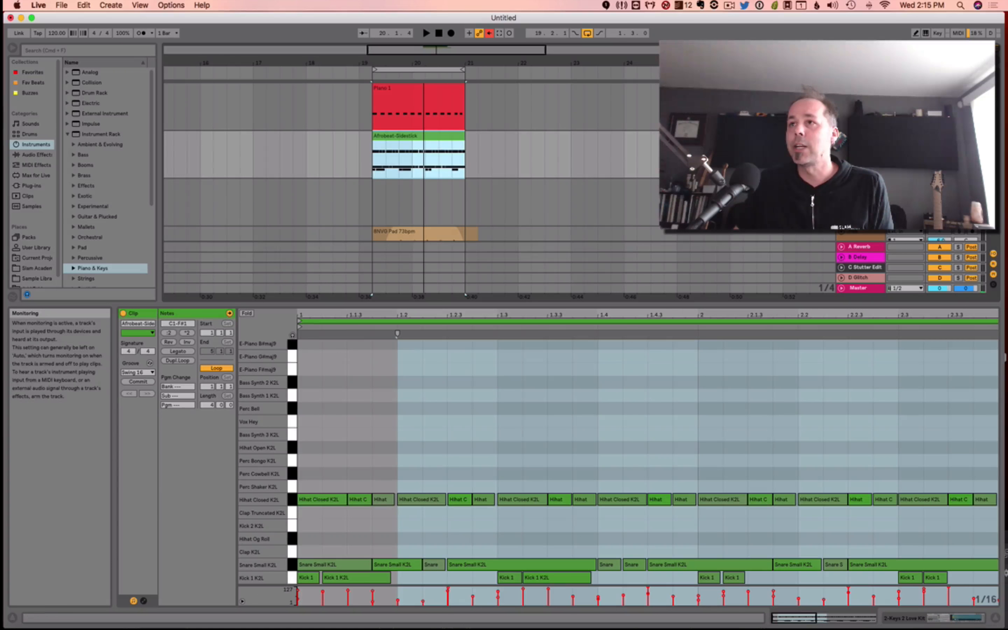
pyautogui.press('space')
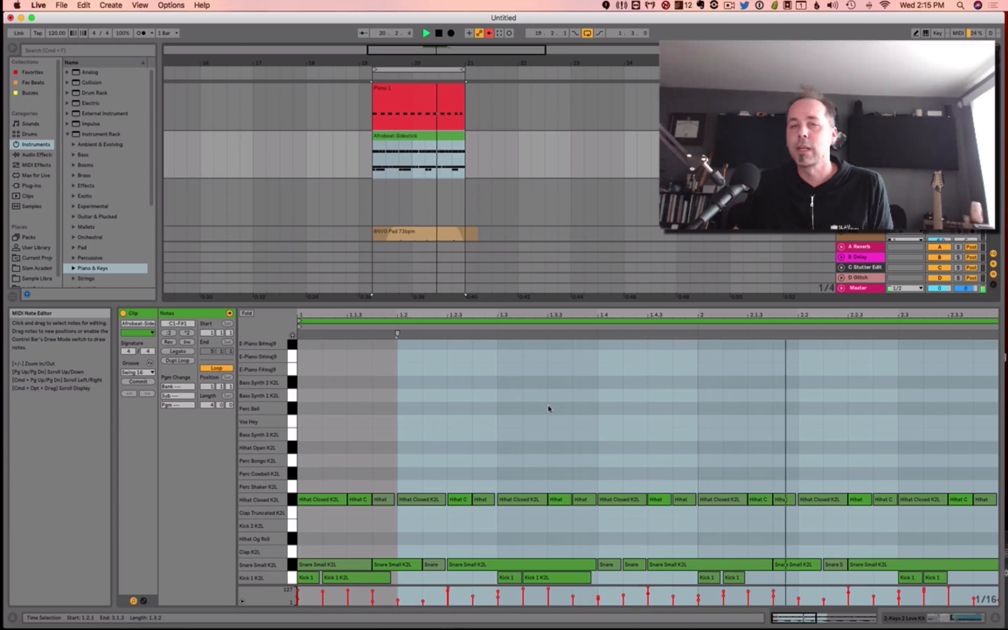
pyautogui.press('space')
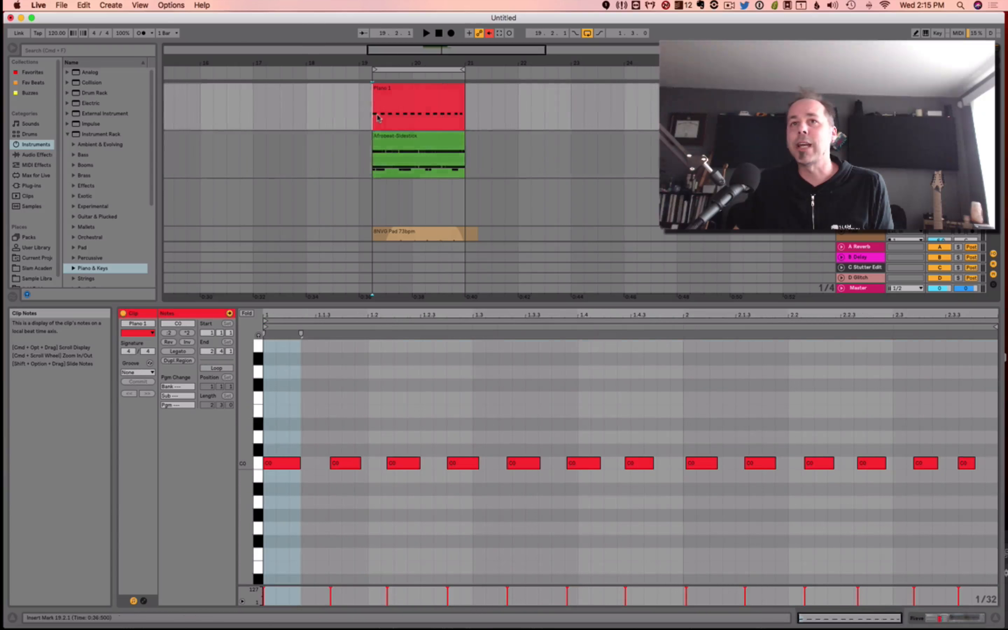
# Step: Switch back and forth between the Piano 1 and Afrobeat-Sidestick clips to compare their notes
pyautogui.click(377, 118)
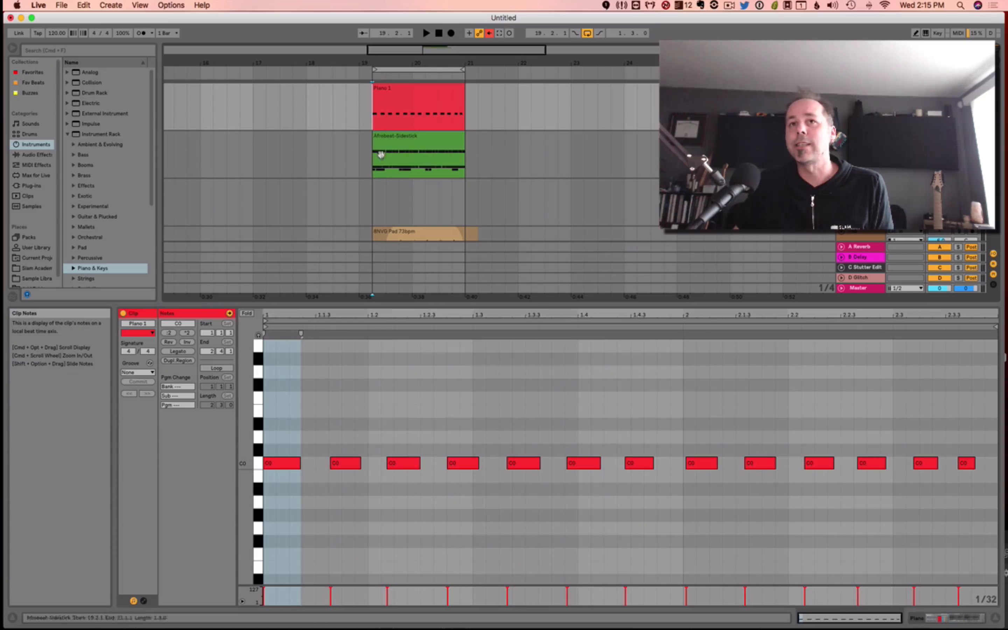
pyautogui.click(393, 164)
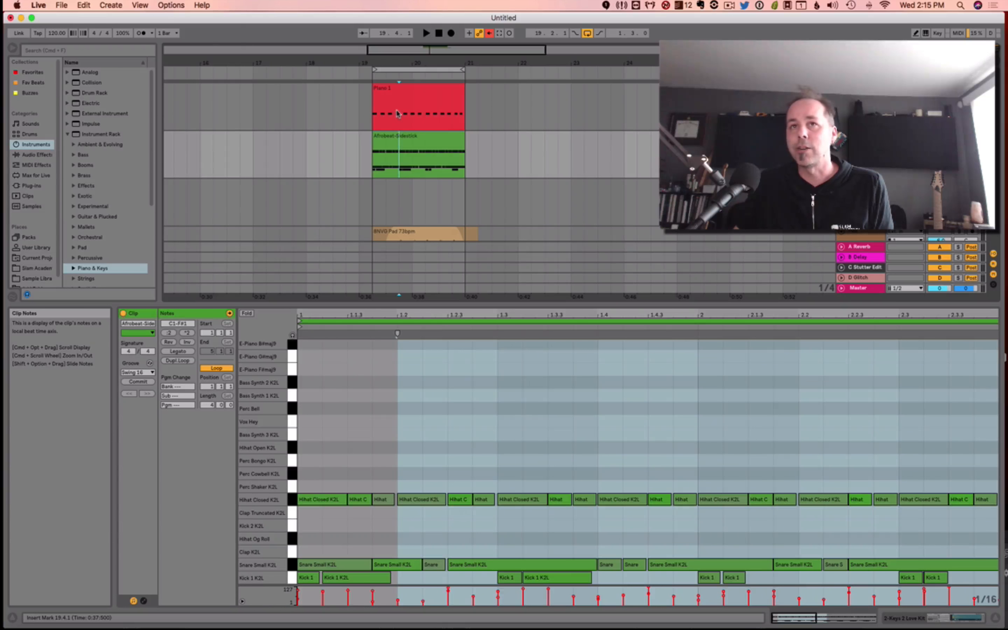
pyautogui.click(398, 114)
pyautogui.click(400, 158)
pyautogui.click(400, 115)
# Step: Select the Afrobeat-Sidestick and Piano 1 clips together and show both clips' notes in one note editor
pyautogui.click(400, 154)
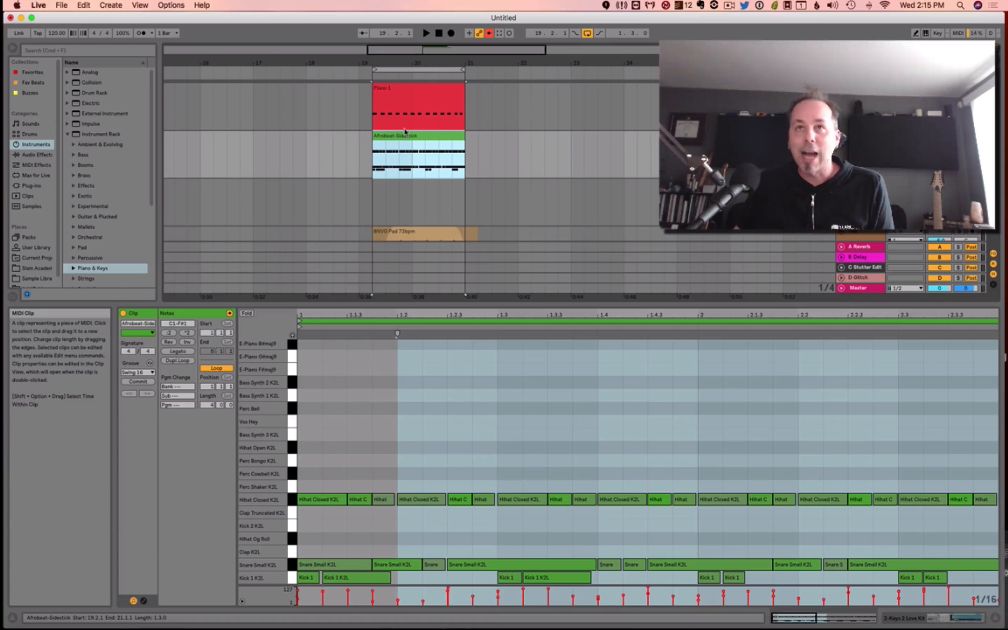
pyautogui.keyDown('shift'); pyautogui.click(404, 89); pyautogui.keyUp('shift')
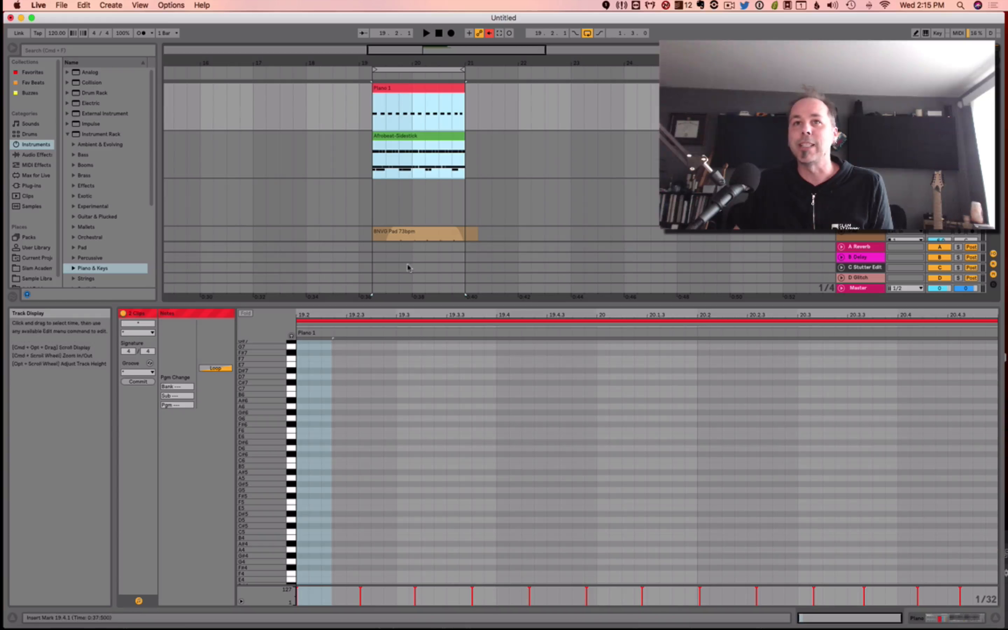
pyautogui.click(406, 421)
pyautogui.scroll(-10, 406, 422)
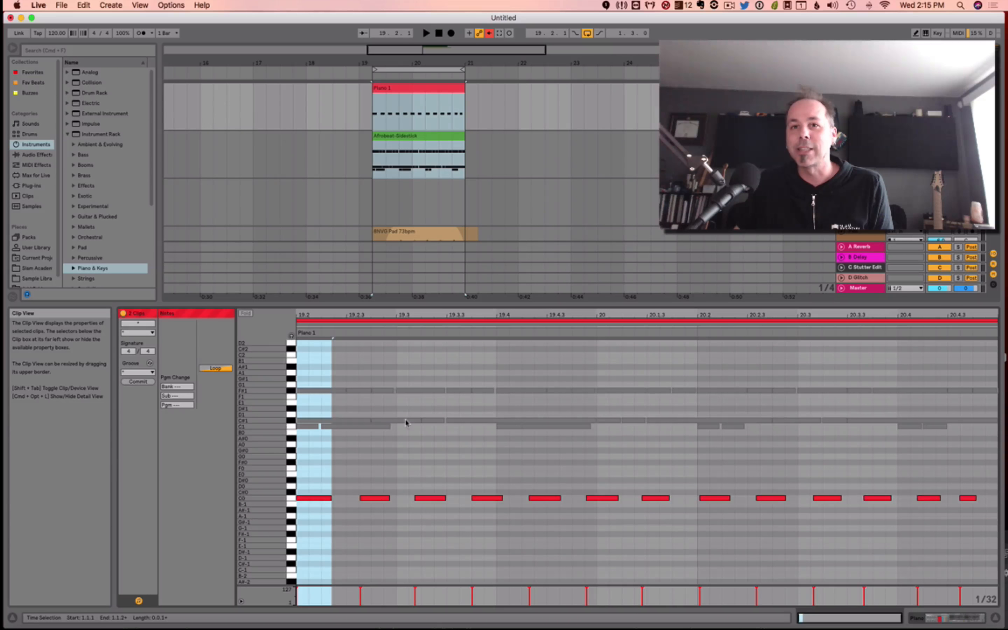
pyautogui.scroll(-3, 405, 422)
pyautogui.scroll(5, 406, 422)
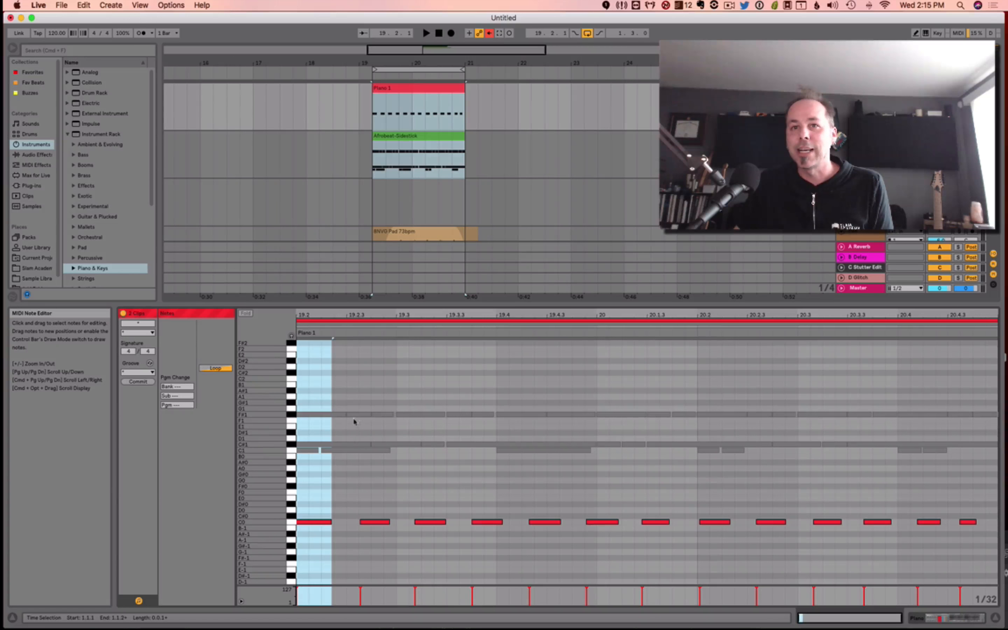
# Step: Switch the active clip between Afrobeat-Sidestick and Piano 1 in the shared note editor to compare the kick and piano notes
pyautogui.click(343, 416)
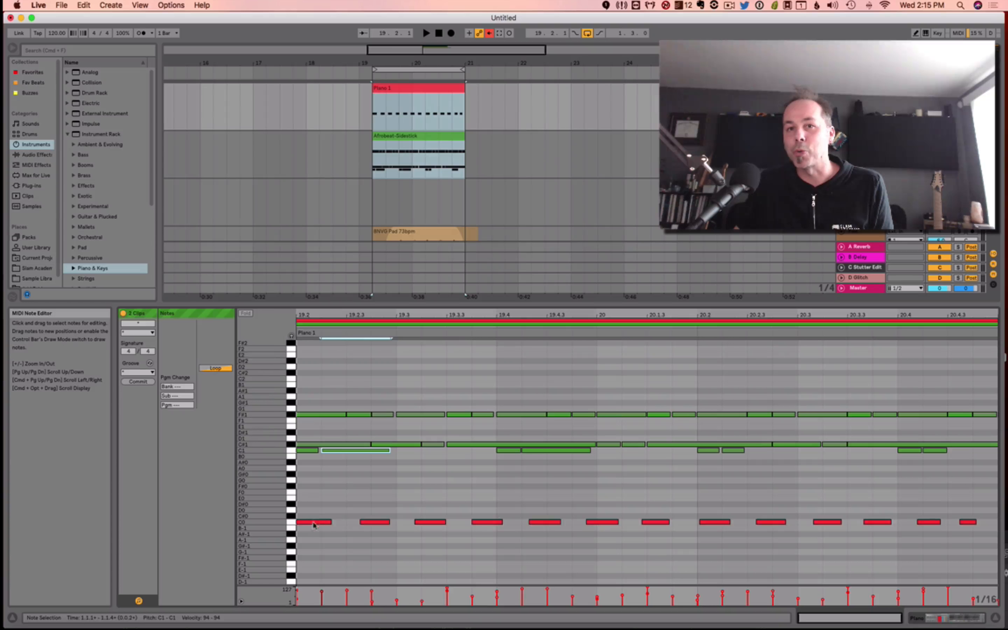
pyautogui.click(314, 523)
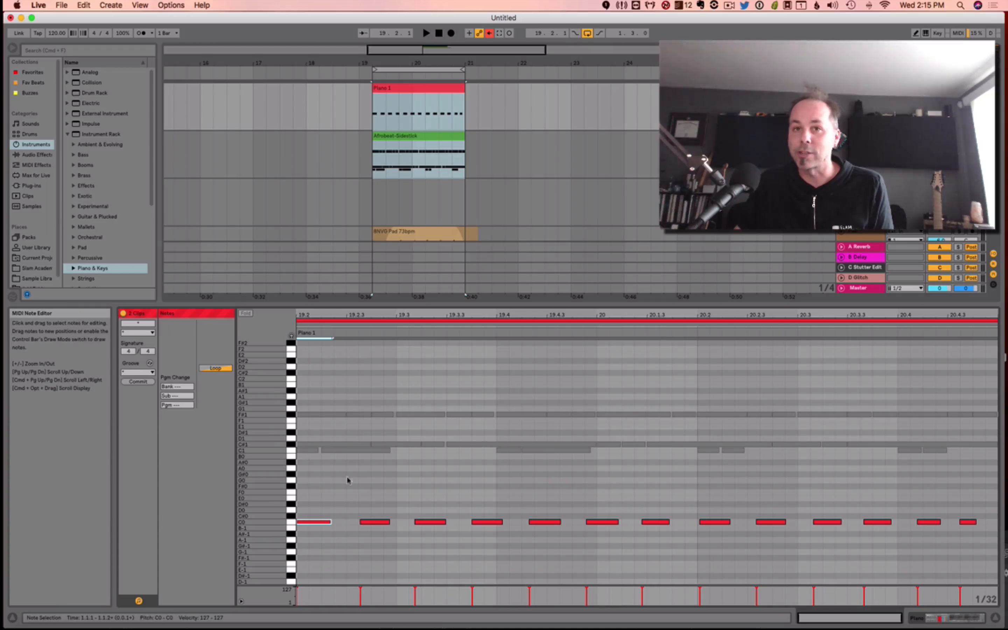
pyautogui.click(303, 454)
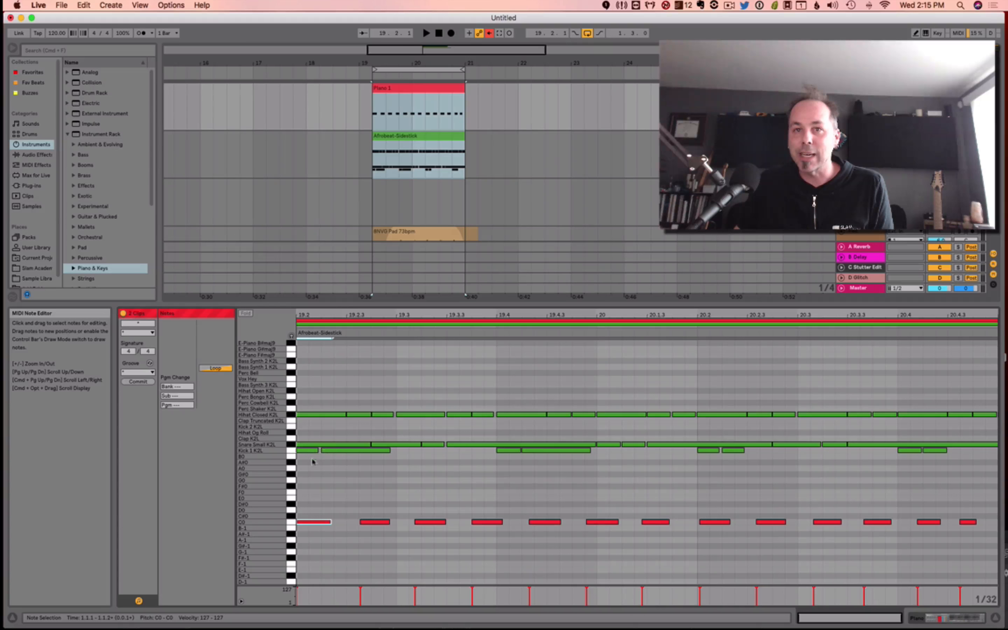
# Step: Move the Piano 1 clip's C0 notes to line up with the Afrobeat-Sidestick kick hits and remove the surplus notes
pyautogui.click(311, 522)
pyautogui.moveTo(330, 522)
pyautogui.mouseDown()
pyautogui.moveTo(316, 521)
pyautogui.moveTo(332, 523)
pyautogui.mouseUp()
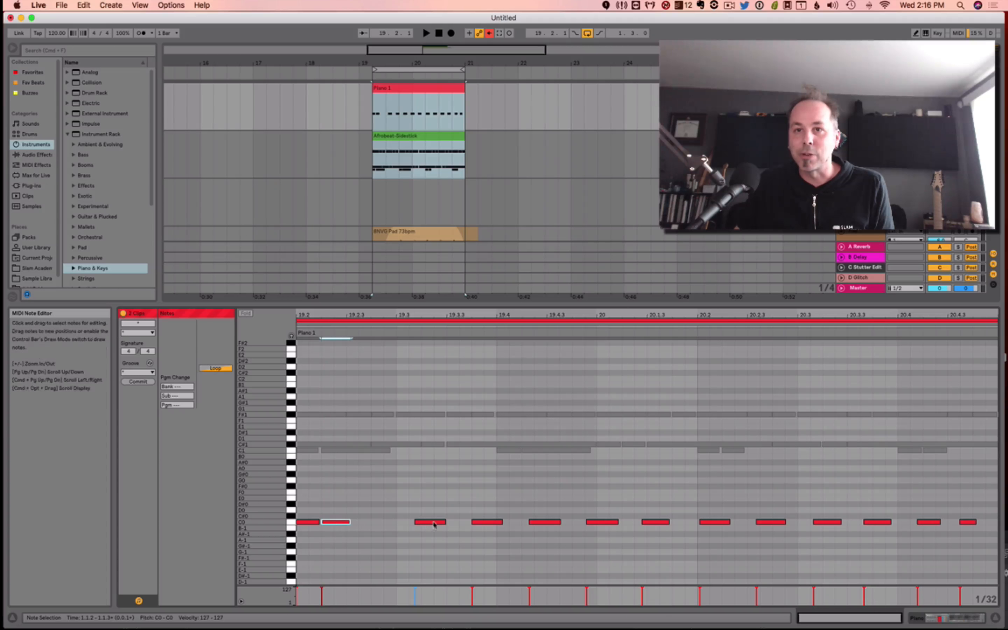
pyautogui.doubleClick(436, 526)
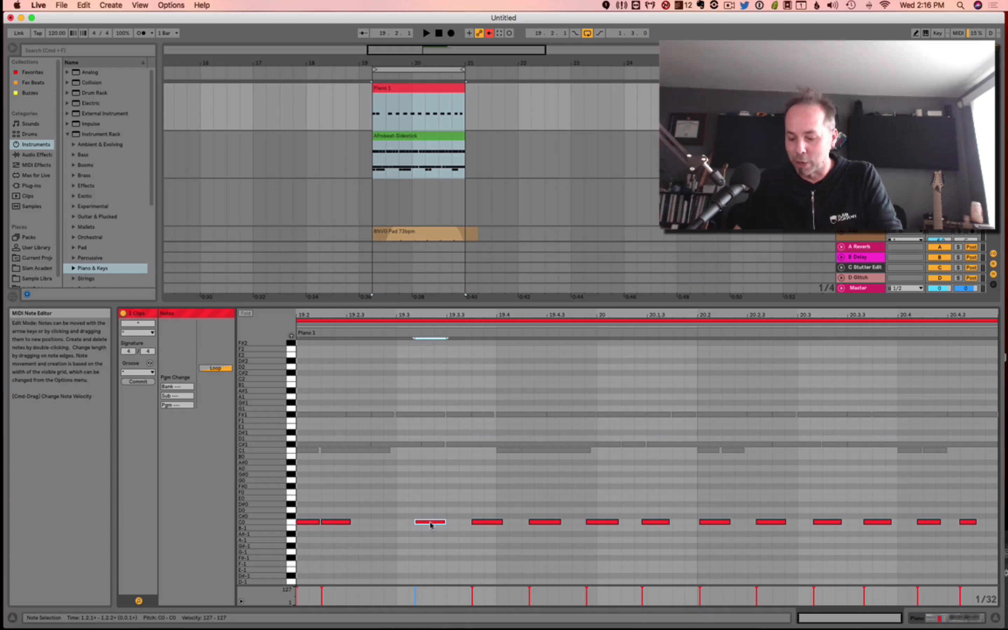
pyautogui.moveTo(491, 521); pyautogui.dragTo(937, 524)
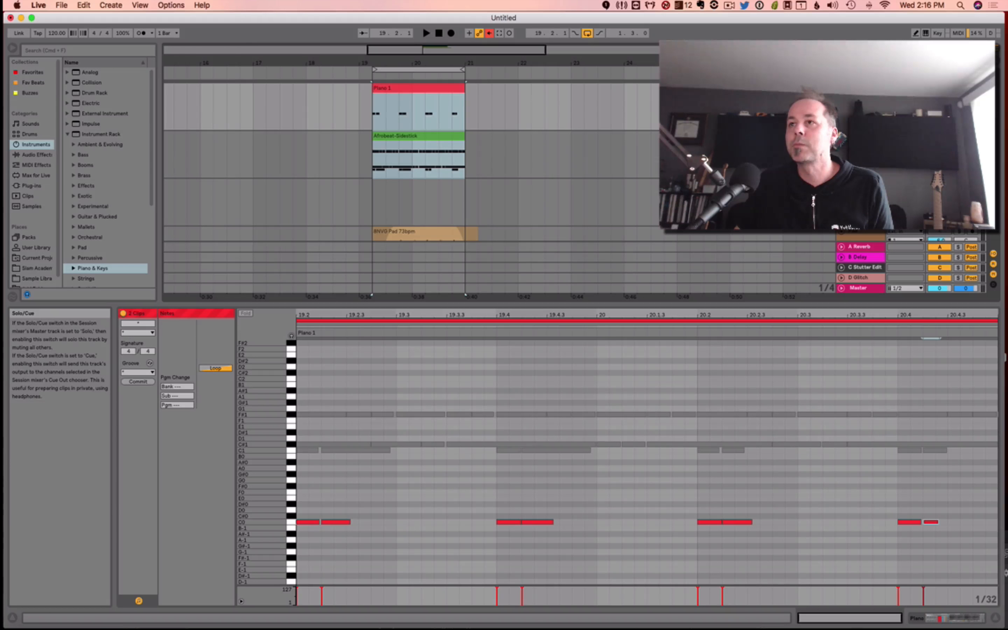
# Step: Play the looped section to hear the edited Piano 1 notes against the kick, and stop playback
pyautogui.press('space')
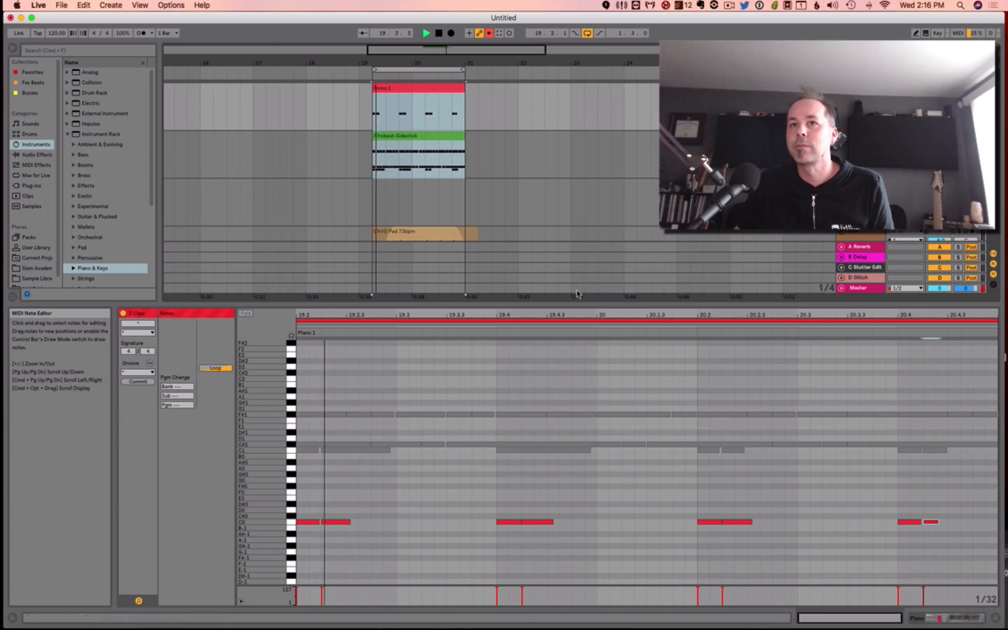
pyautogui.press('space')
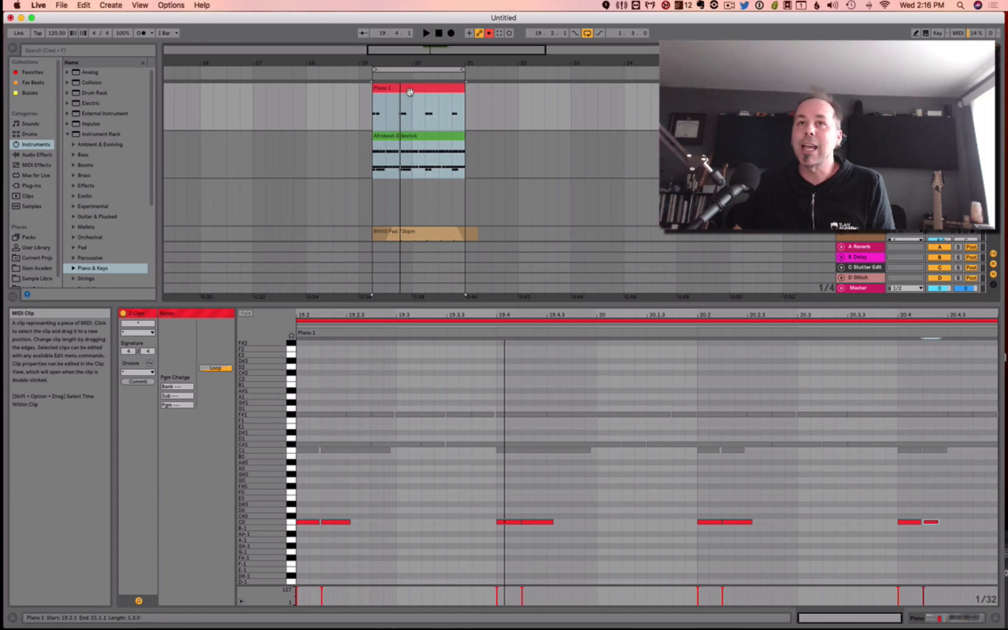
pyautogui.click(350, 450)
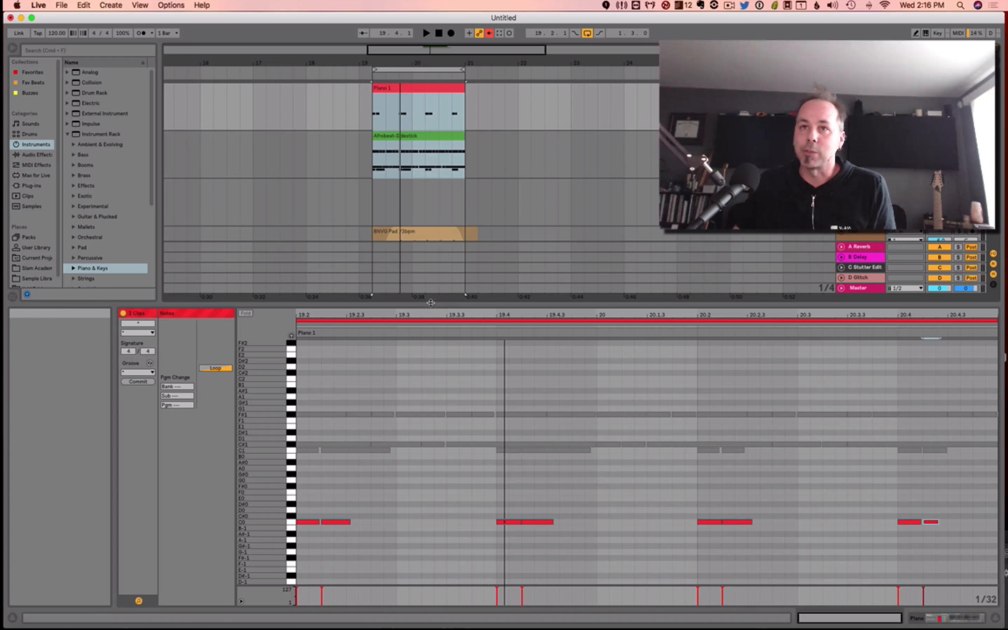
# Step: Enlarge the arrangement area and capture the MIDI just played into a new clip on the Piano track at bar 25
pyautogui.moveTo(431, 302); pyautogui.dragTo(429, 431)
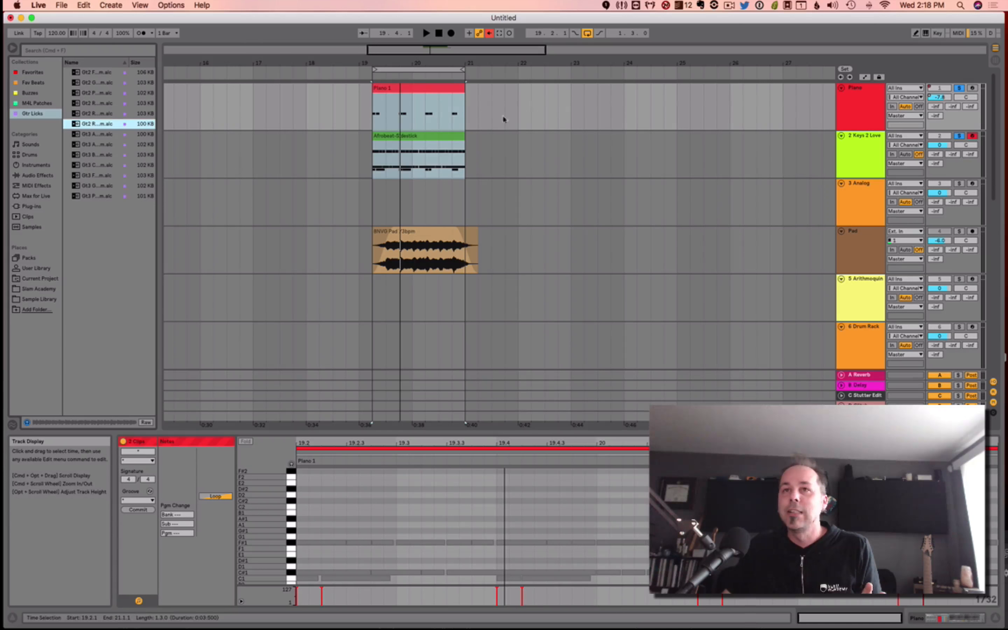
pyautogui.hscroll(5, 524, 116)
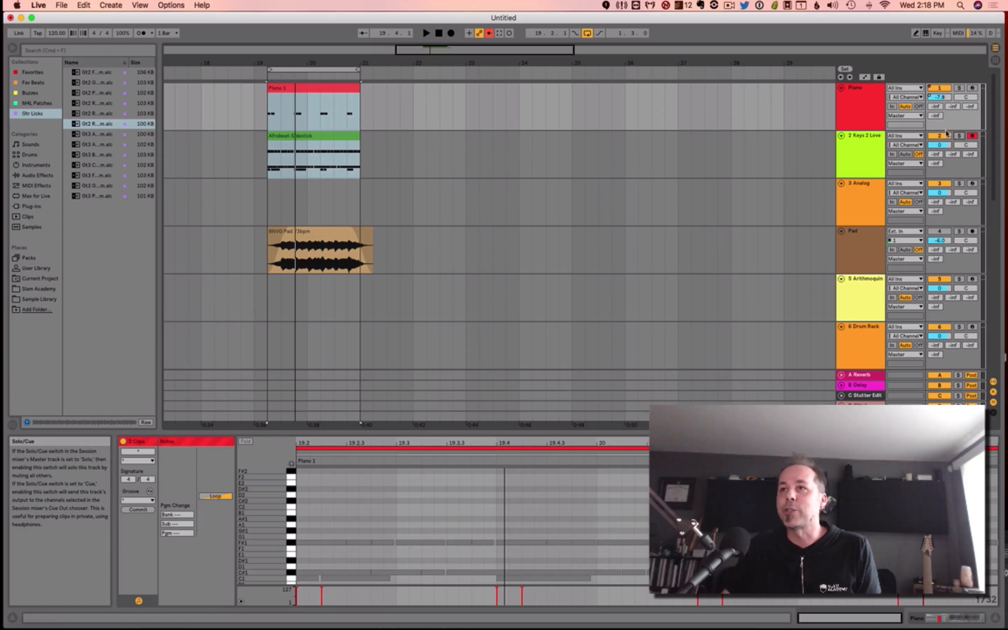
pyautogui.click(571, 120)
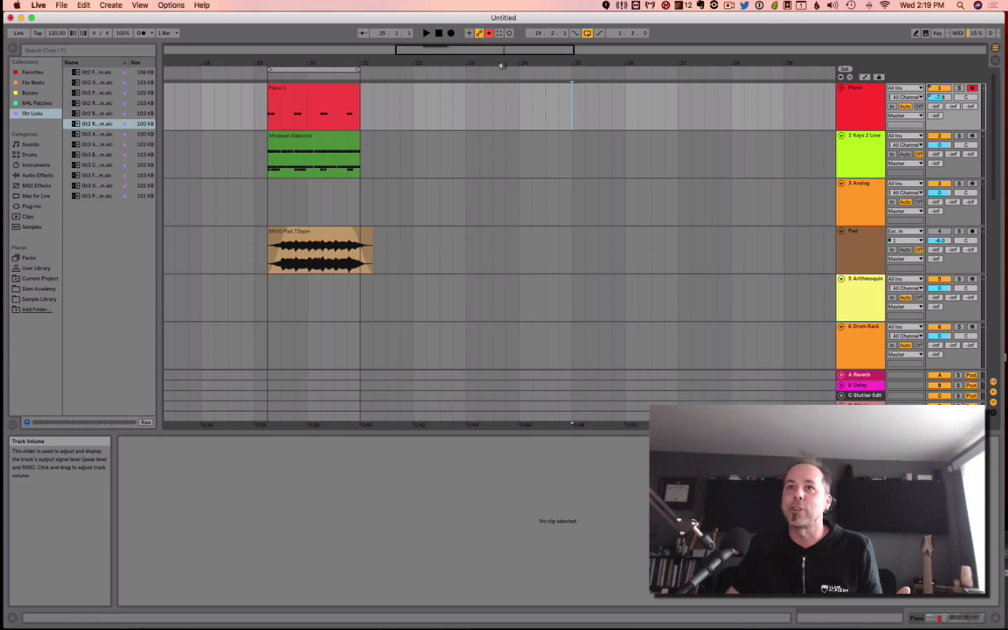
pyautogui.click(497, 37)
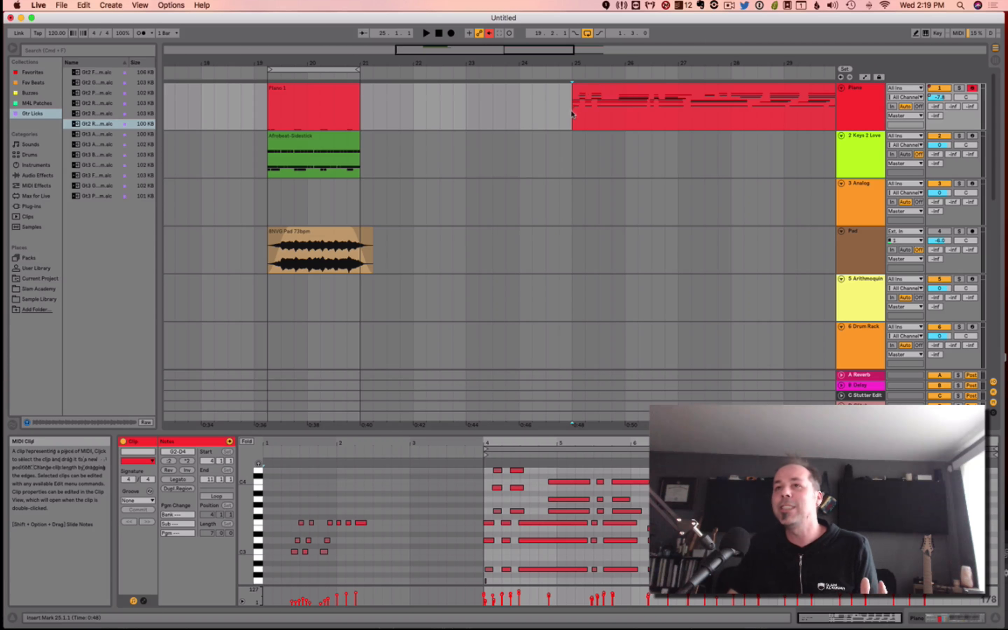
# Step: Trim the captured Piano clip to run from 29.1.1 to 31.3.1 and move it to start at 24.3.1
pyautogui.hscroll(10, 572, 113)
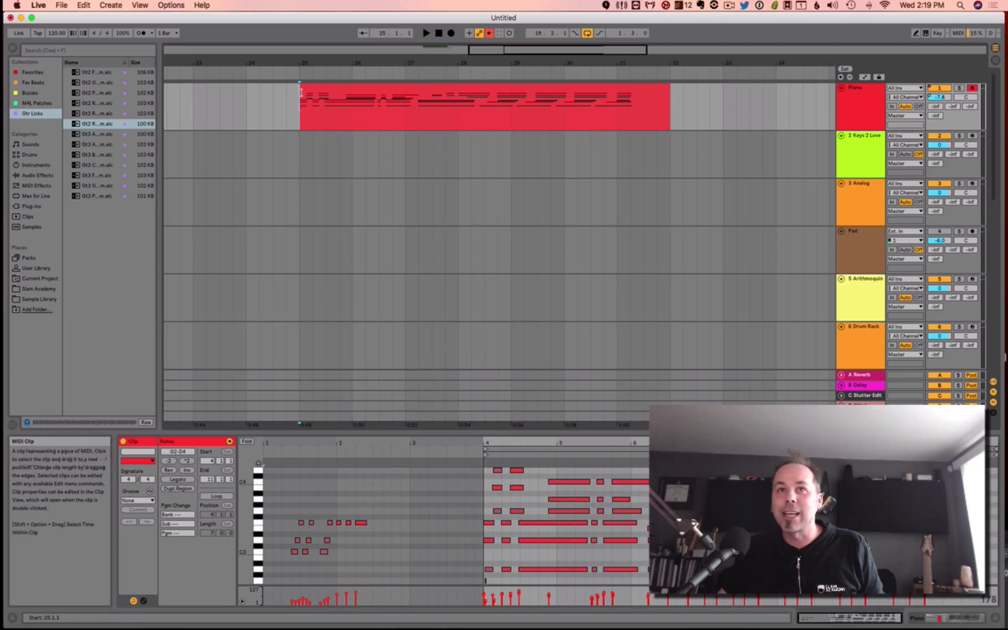
pyautogui.click(313, 90)
pyautogui.moveTo(304, 115); pyautogui.dragTo(517, 117)
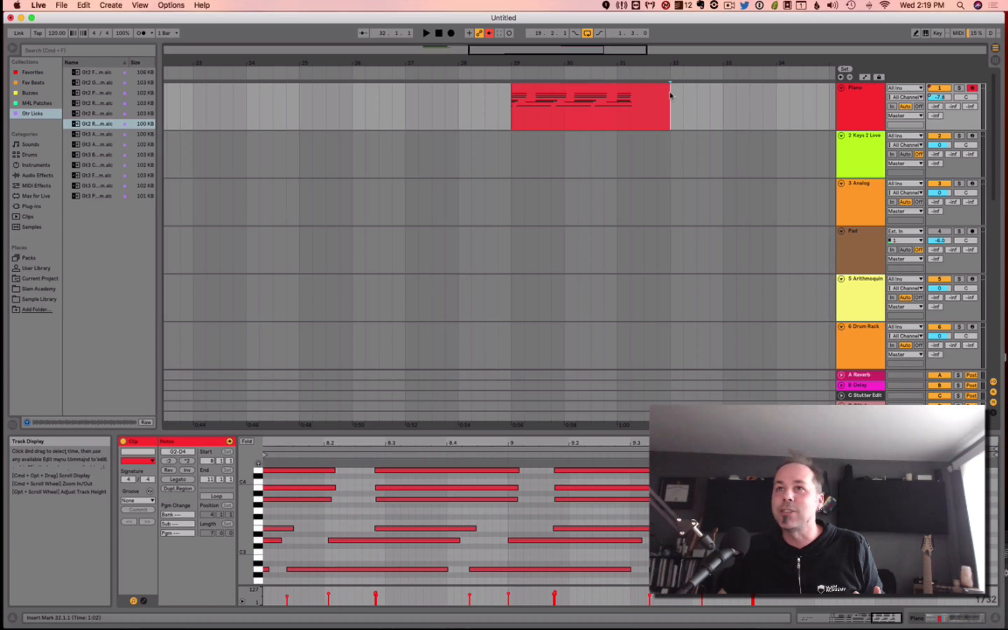
pyautogui.moveTo(670, 95); pyautogui.dragTo(644, 88)
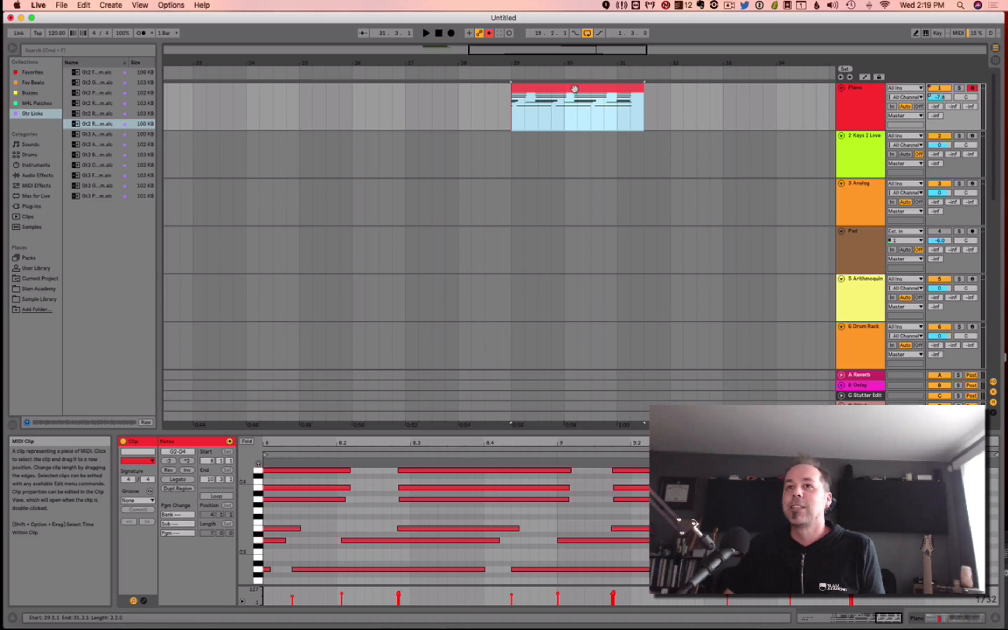
pyautogui.moveTo(573, 95); pyautogui.dragTo(333, 92)
# Step: Solo the Pad track and play the looped section containing the BNVG Pad 73bpm clip
pyautogui.hscroll(-10, 377, 109)
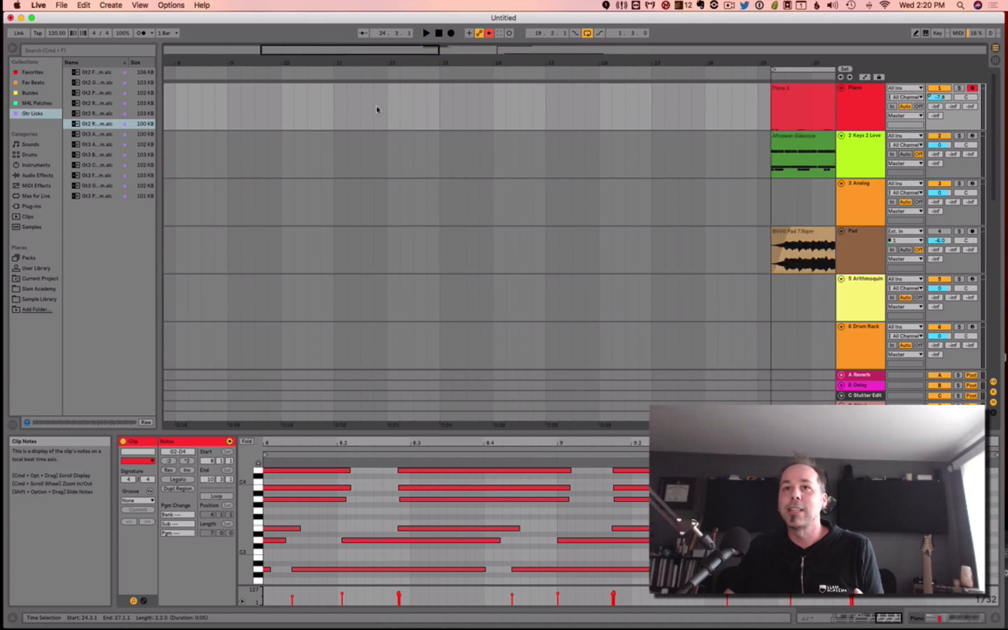
pyautogui.hscroll(10, 377, 109)
pyautogui.click(475, 234)
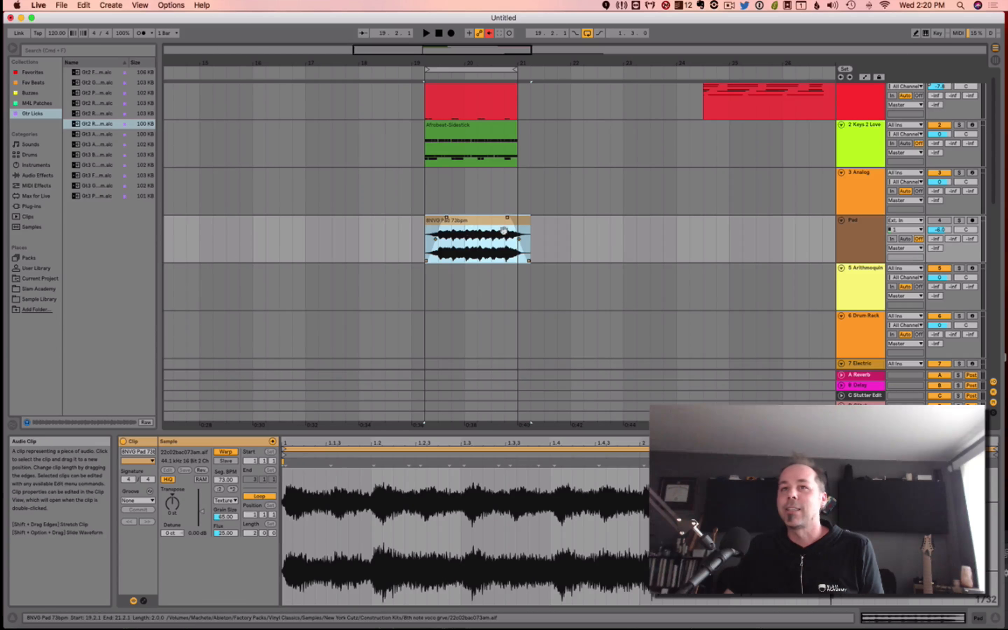
pyautogui.click(959, 220)
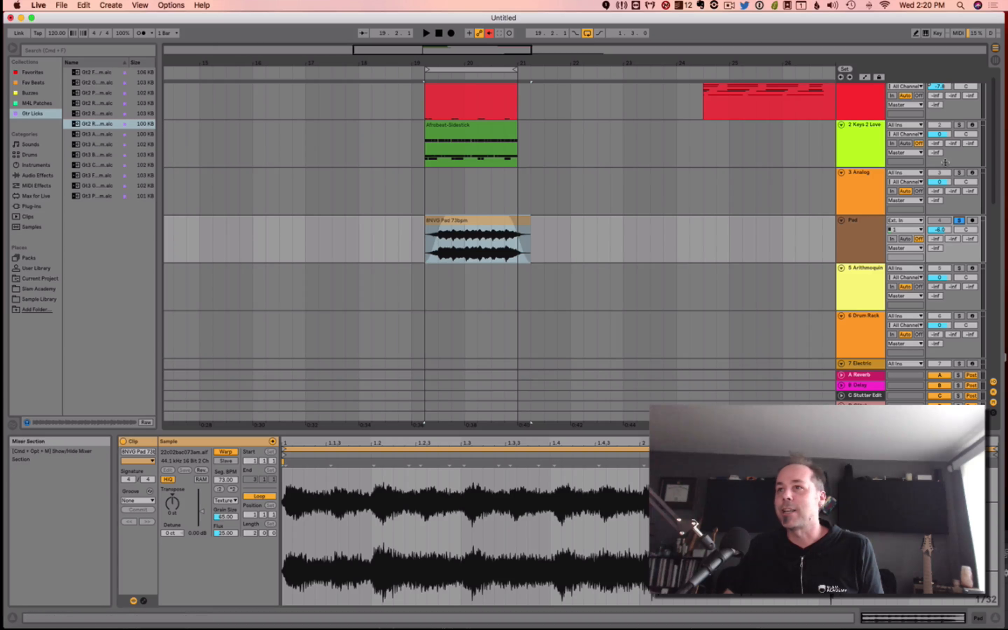
pyautogui.press('space')
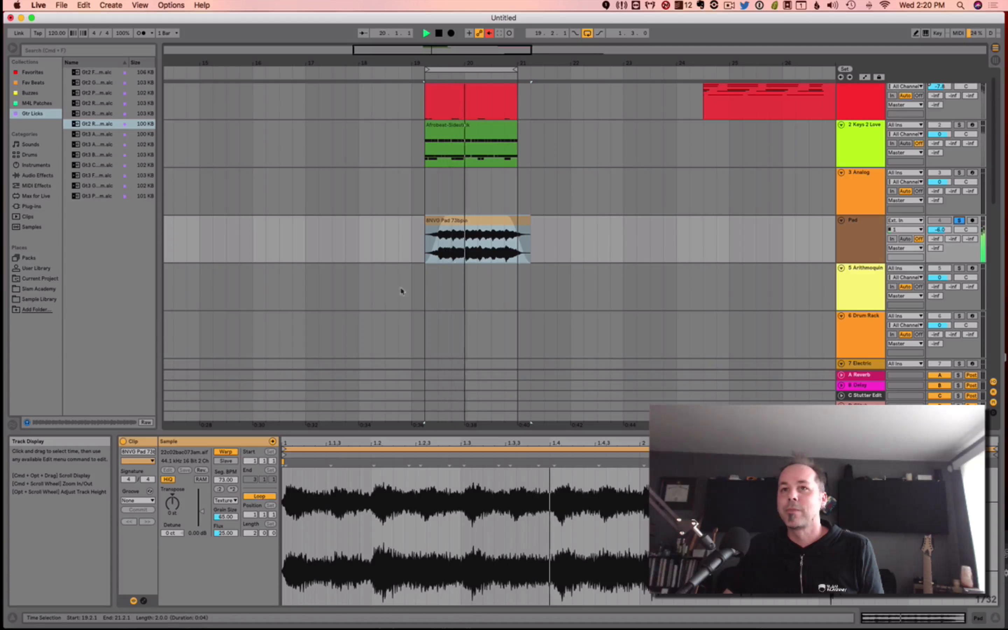
# Step: Delete the Piano 1 clip from the looped section of the Piano track
pyautogui.scroll(1, 464, 167)
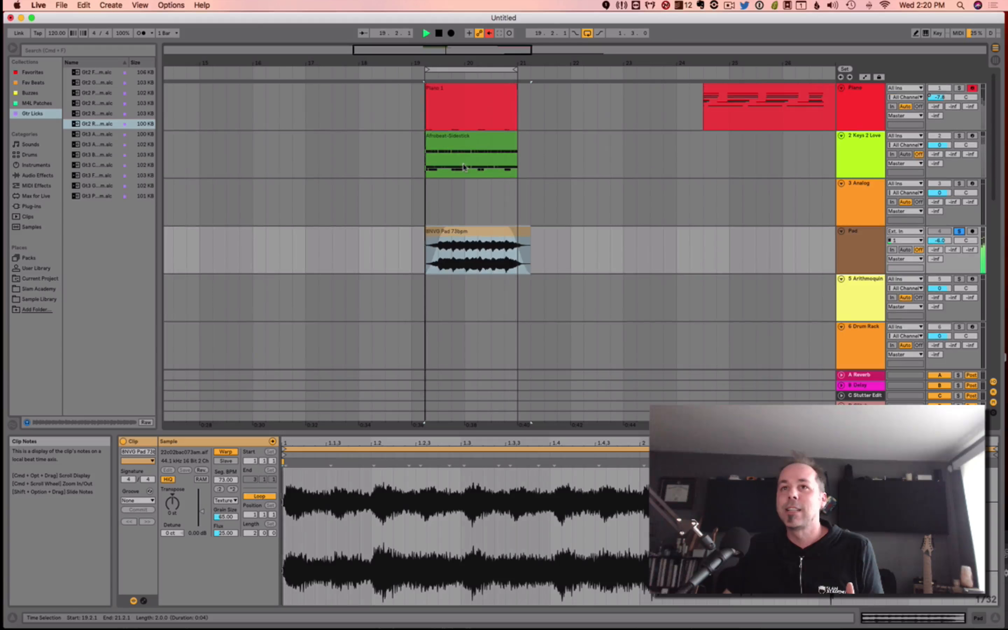
pyautogui.click(462, 95)
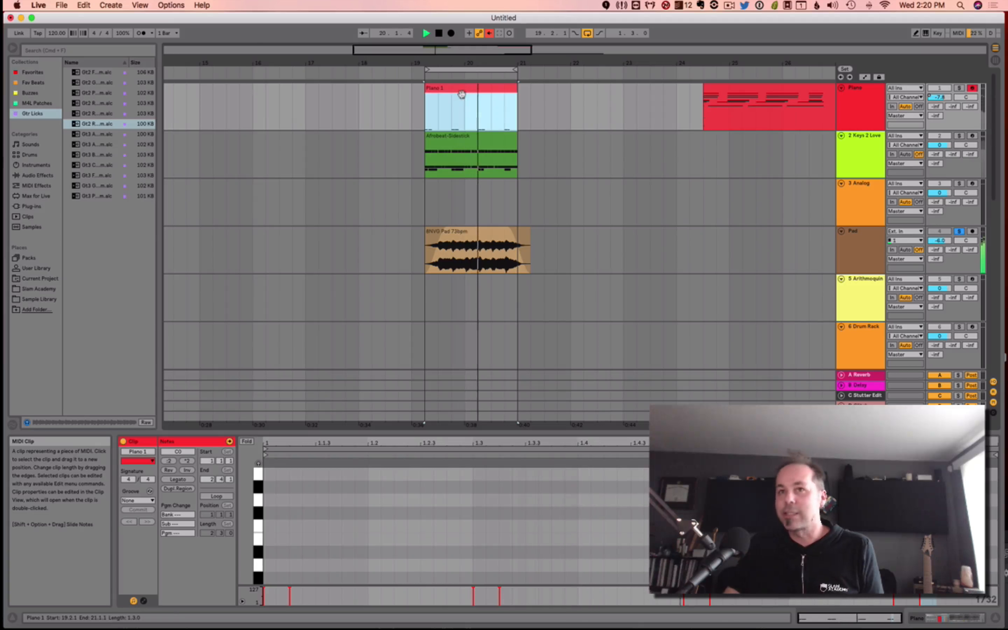
pyautogui.press('Delete')
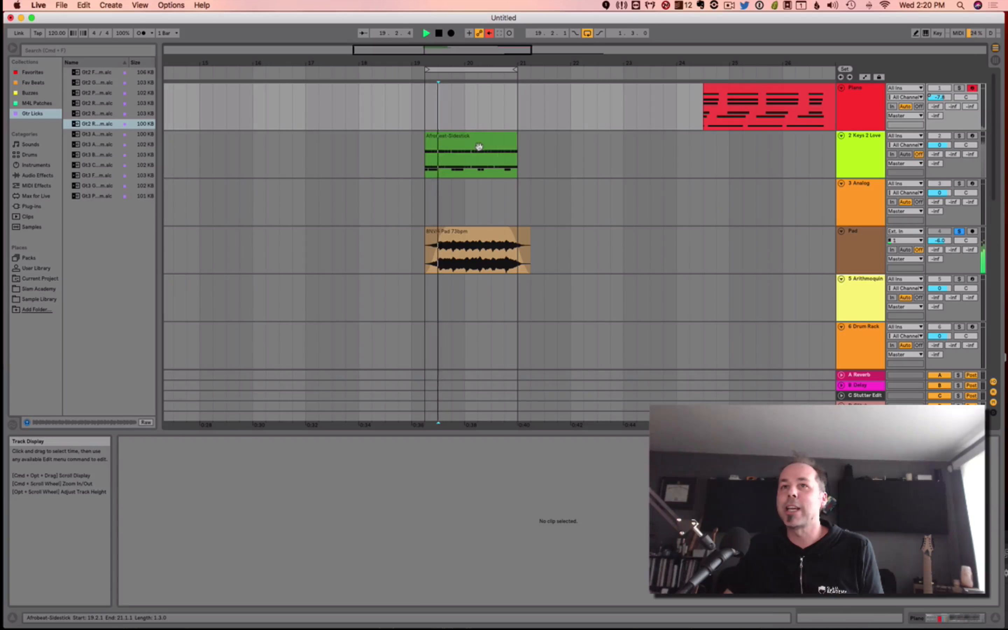
# Step: Solo the Piano track along with Pad and capture the piano part played over the loop as a new clip
pyautogui.click(480, 146)
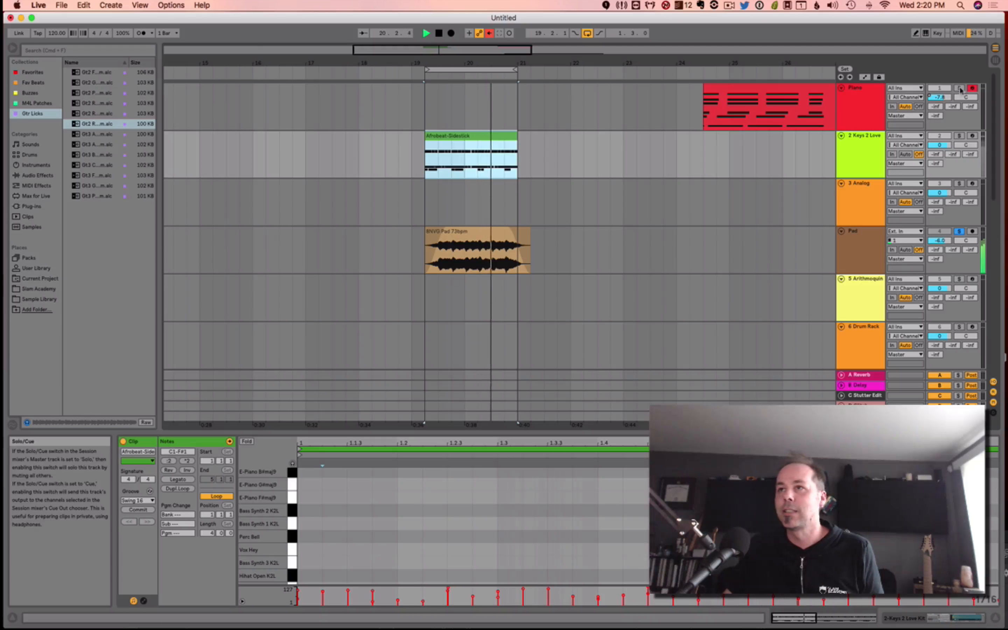
pyautogui.click(961, 89)
pyautogui.click(433, 110)
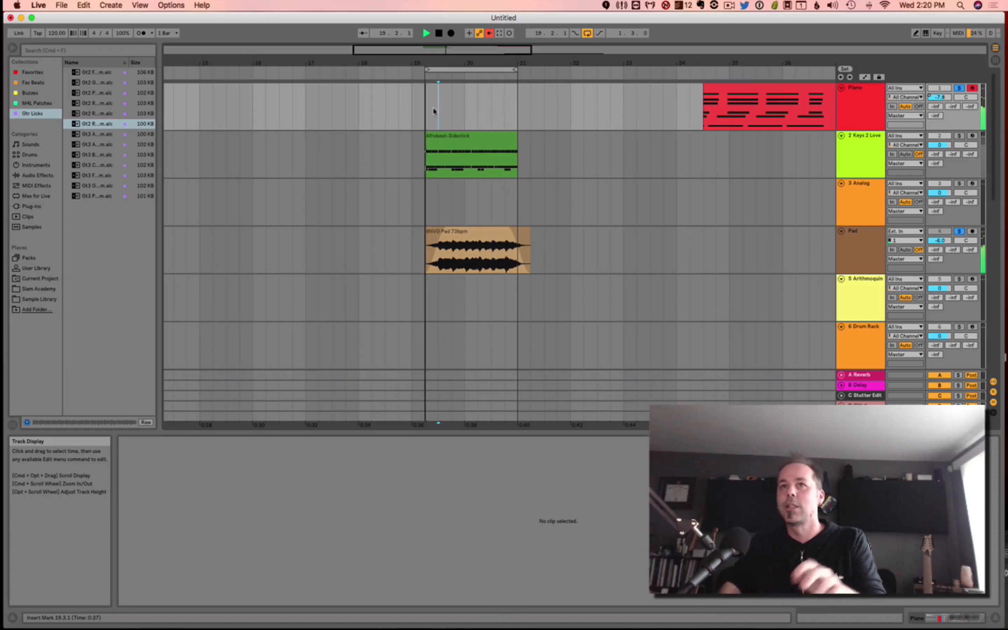
pyautogui.click(500, 33)
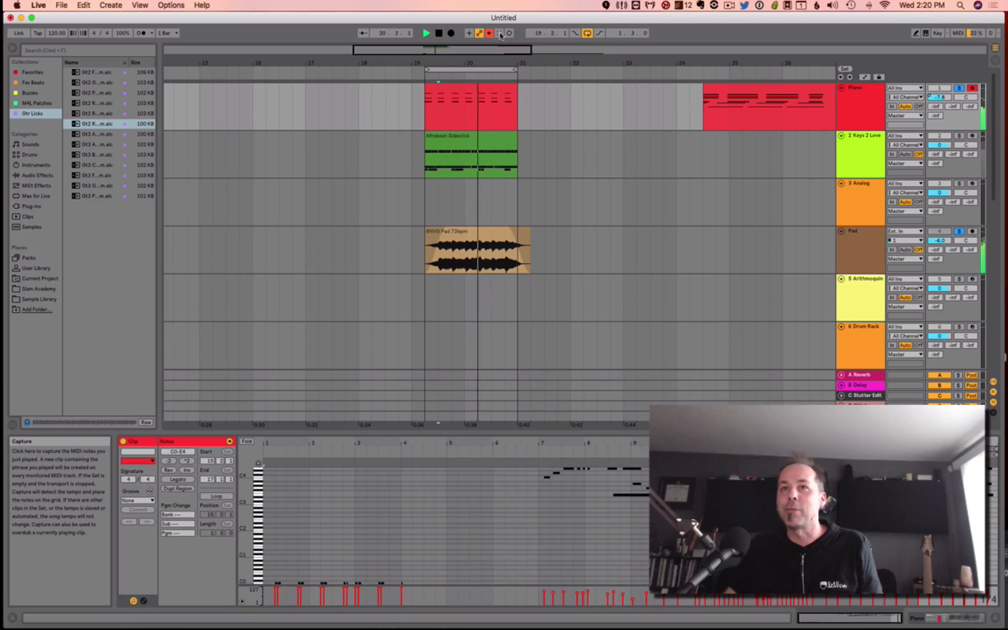